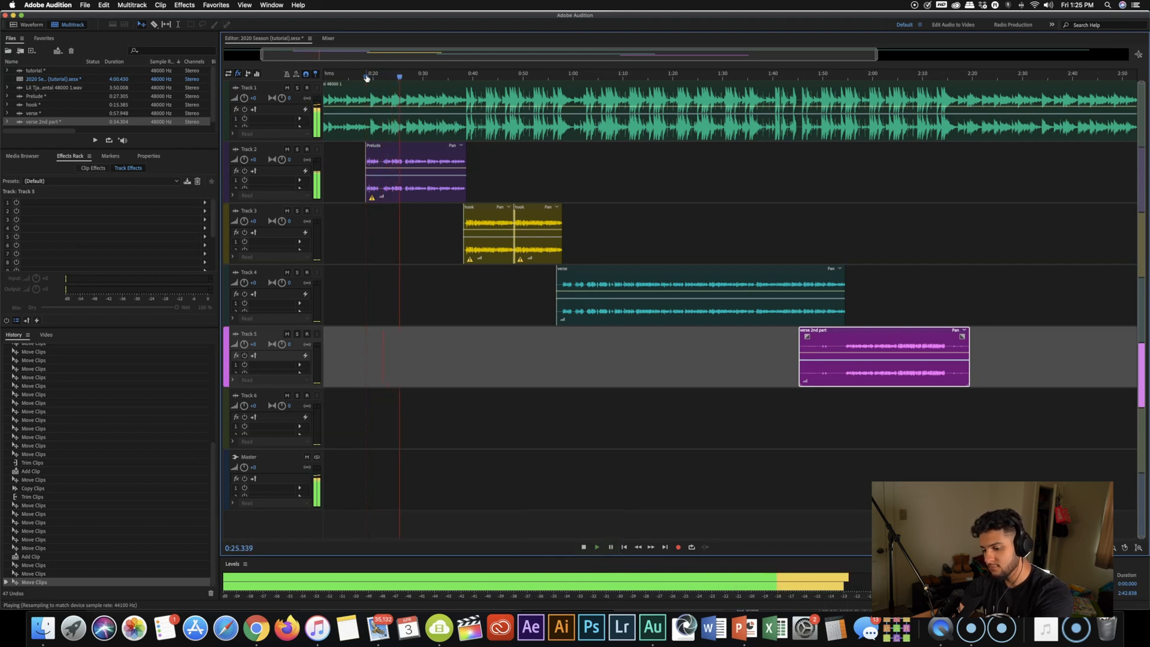
Step: Stop playback, open the Prelude clip in the waveform editor, and select its entire visible waveform
key("space")
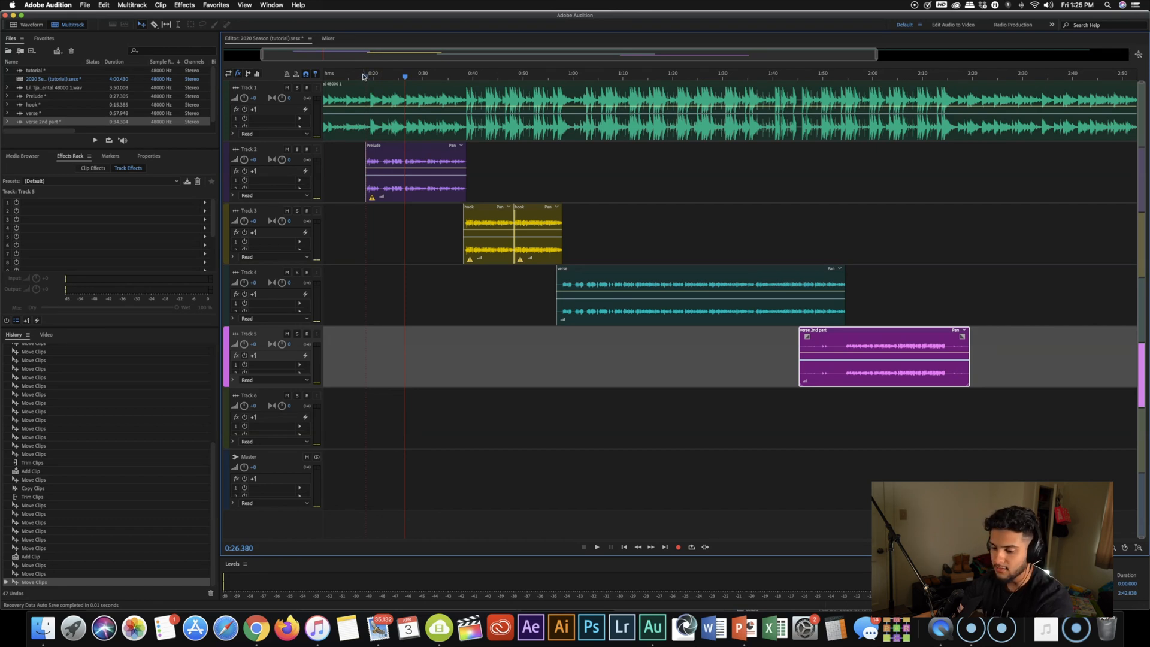
double_click(407, 148)
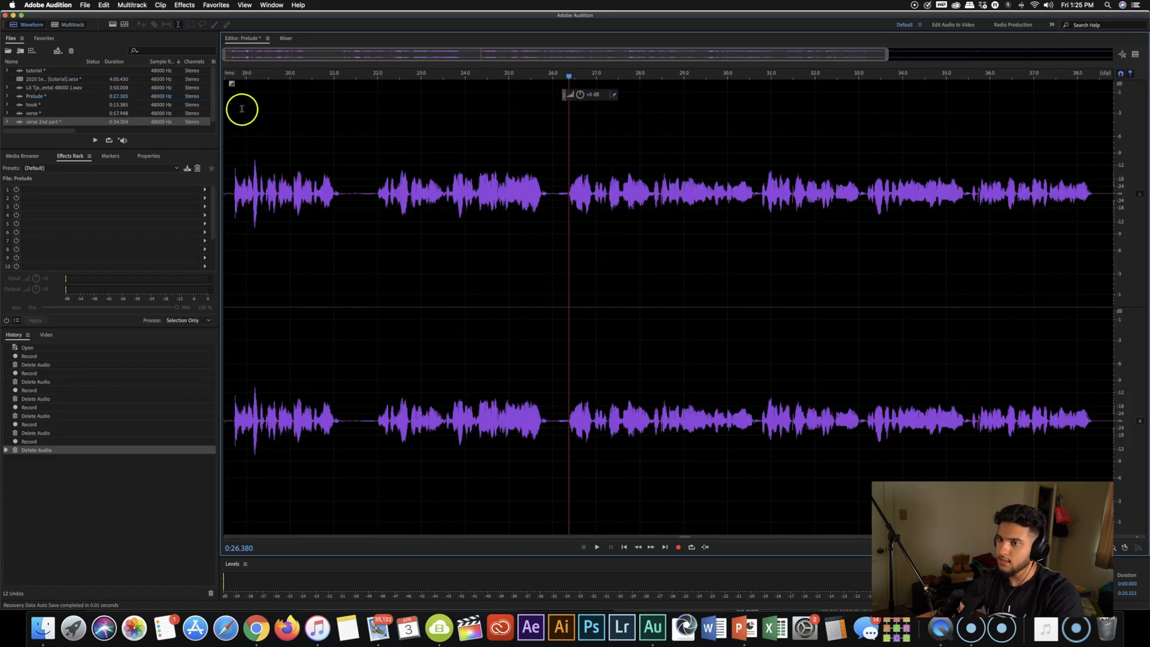
left_click_drag(243, 75, 238, 77)
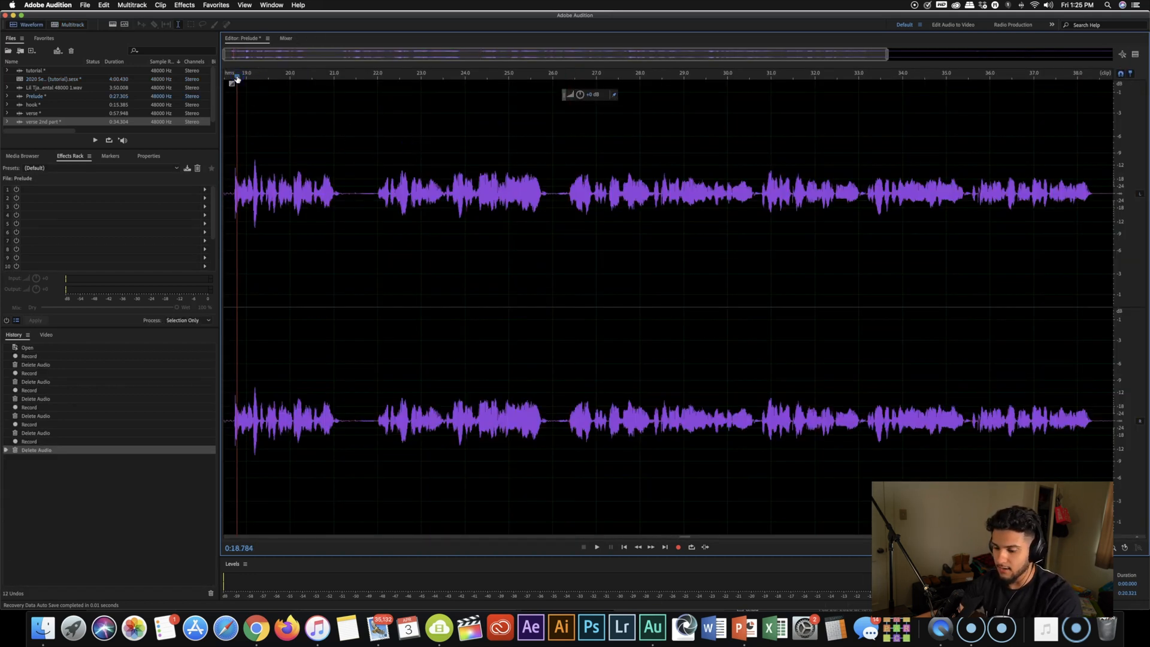
double_click(265, 97)
Step: Open the Parametric Equalizer for the selected vocal and choose the Rap Vocals preset
left_click(185, 5)
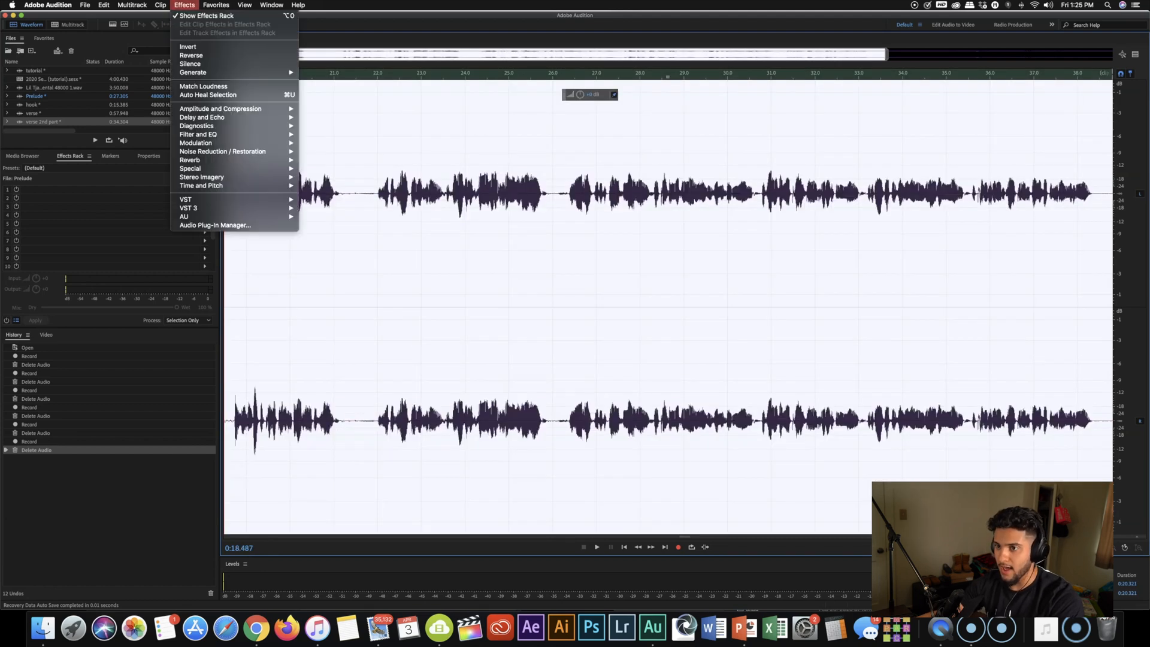
mouse_move(187, 109)
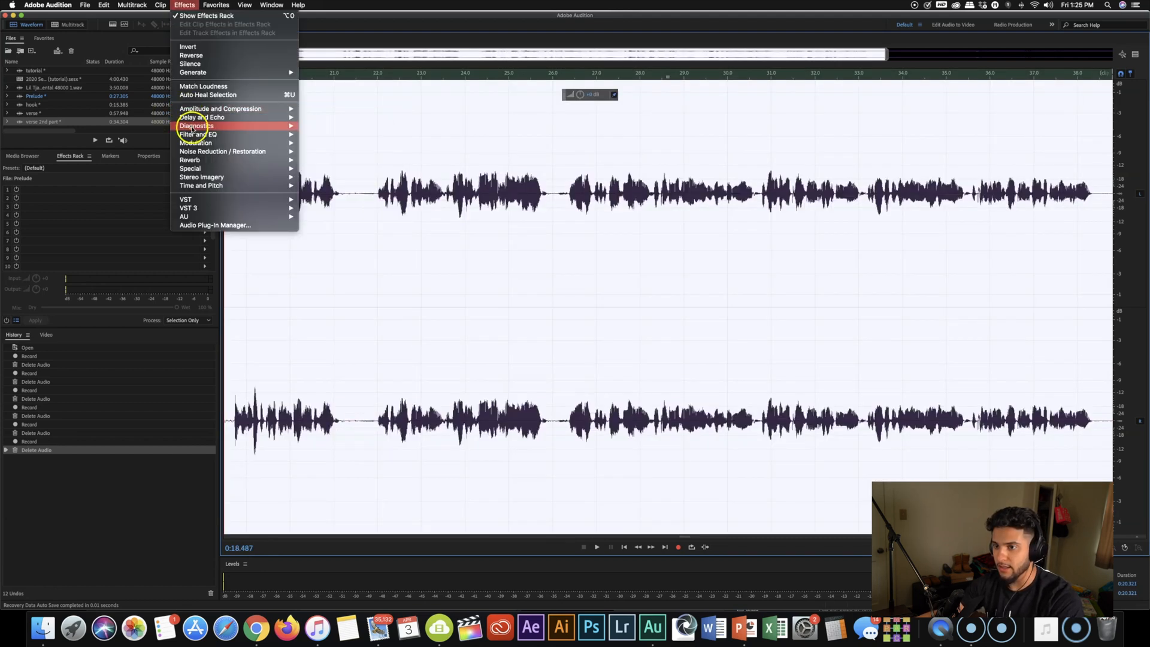
mouse_move(197, 133)
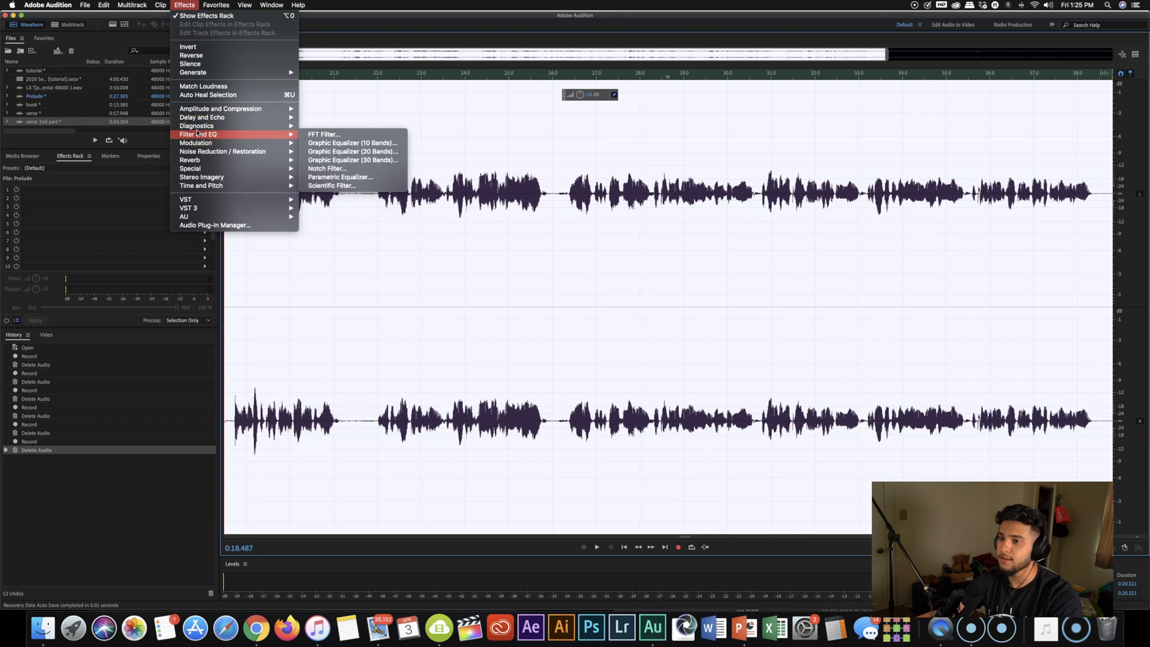
left_click(372, 177)
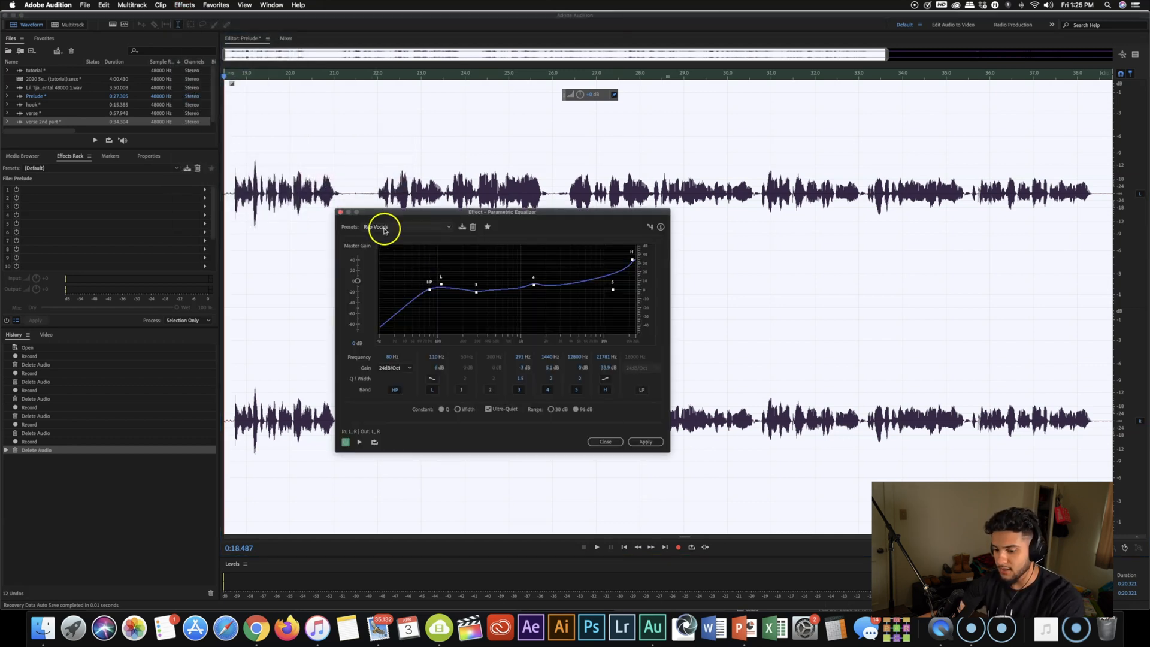
left_click(407, 227)
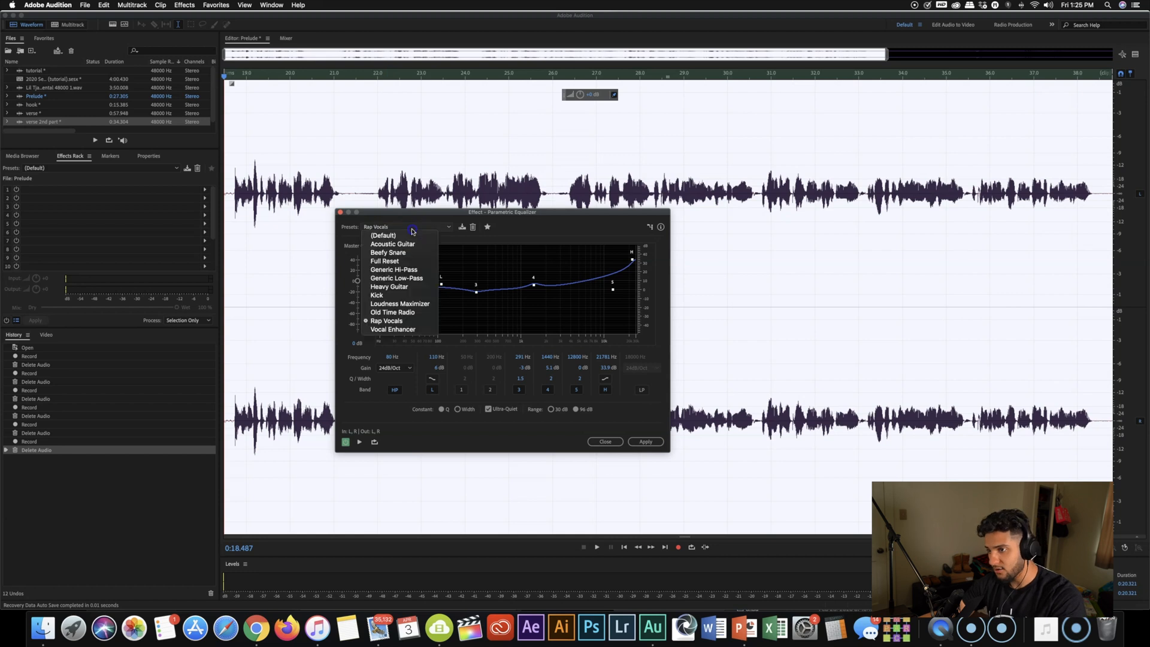
left_click(400, 321)
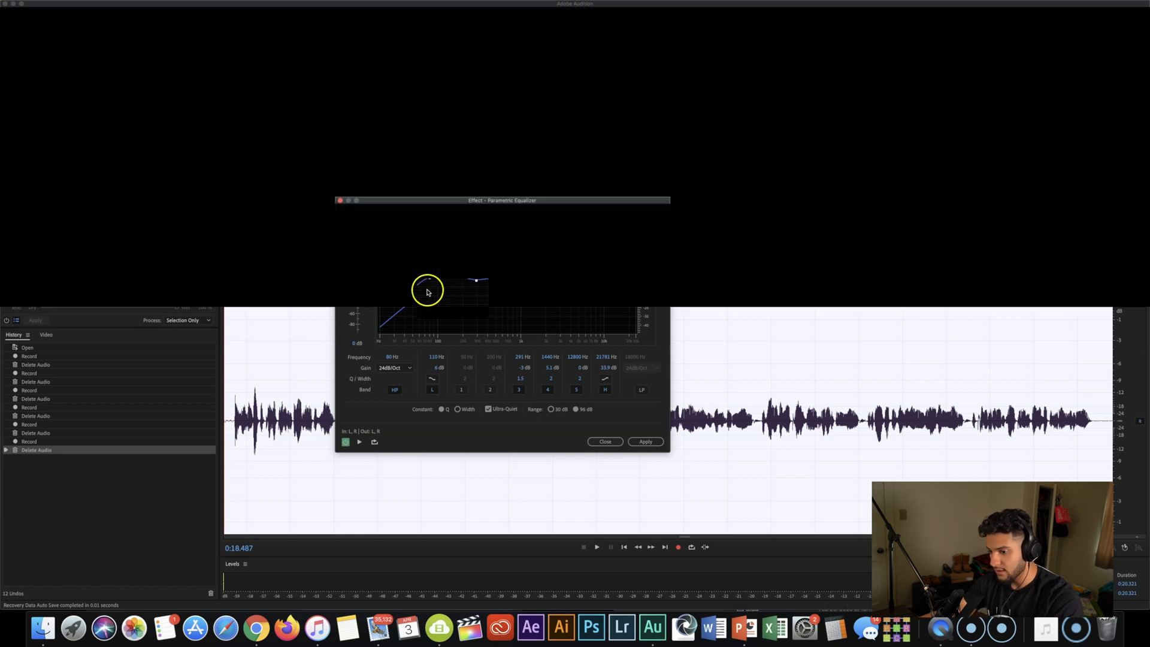
Step: Reshape the EQ curve: low shelf to -3 dB, band 3 to 2.5 dB, band 4 to 4 dB, band 5 to 4.5 dB
left_click_drag(429, 289, 478, 291)
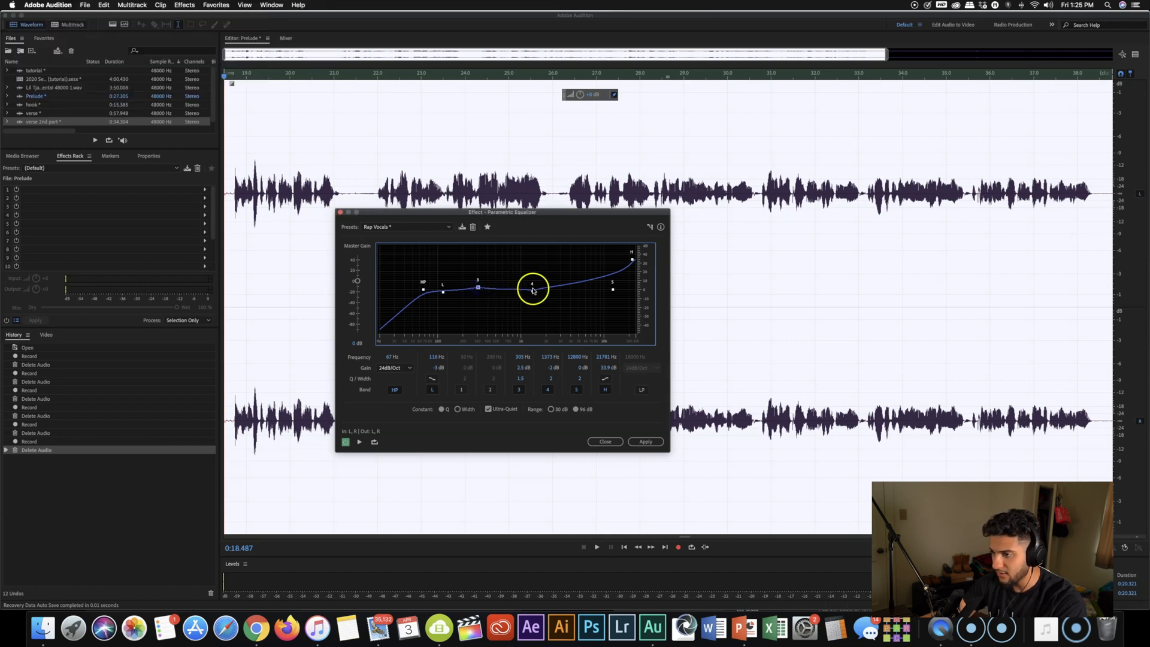
left_click_drag(533, 291, 528, 287)
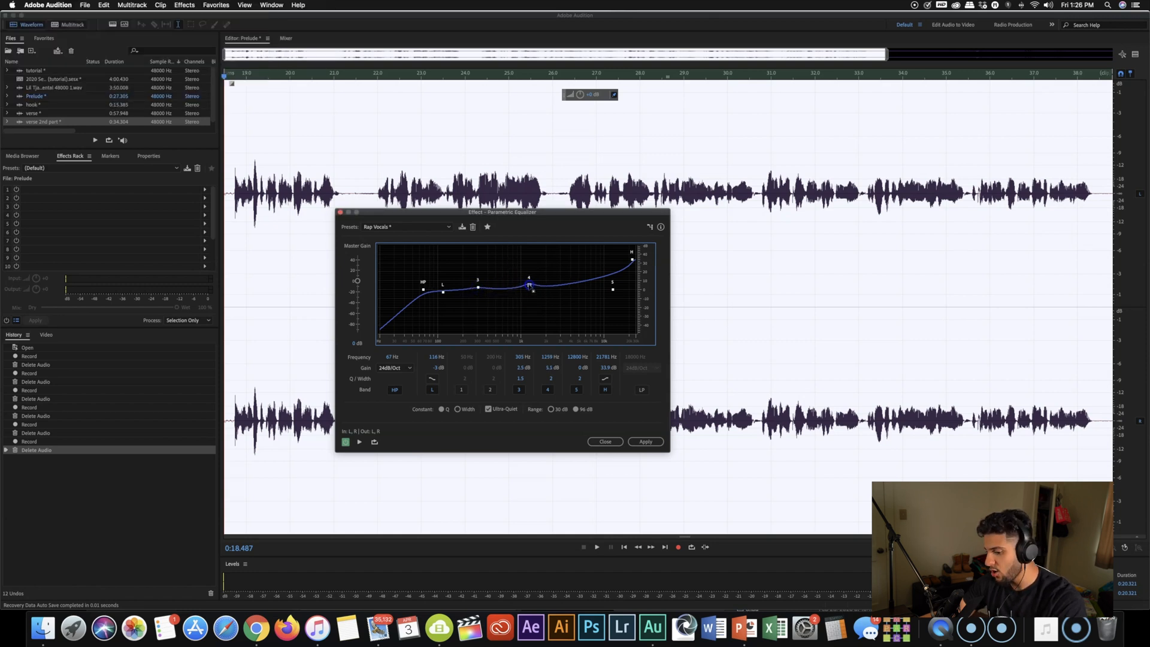
left_click_drag(613, 289, 597, 284)
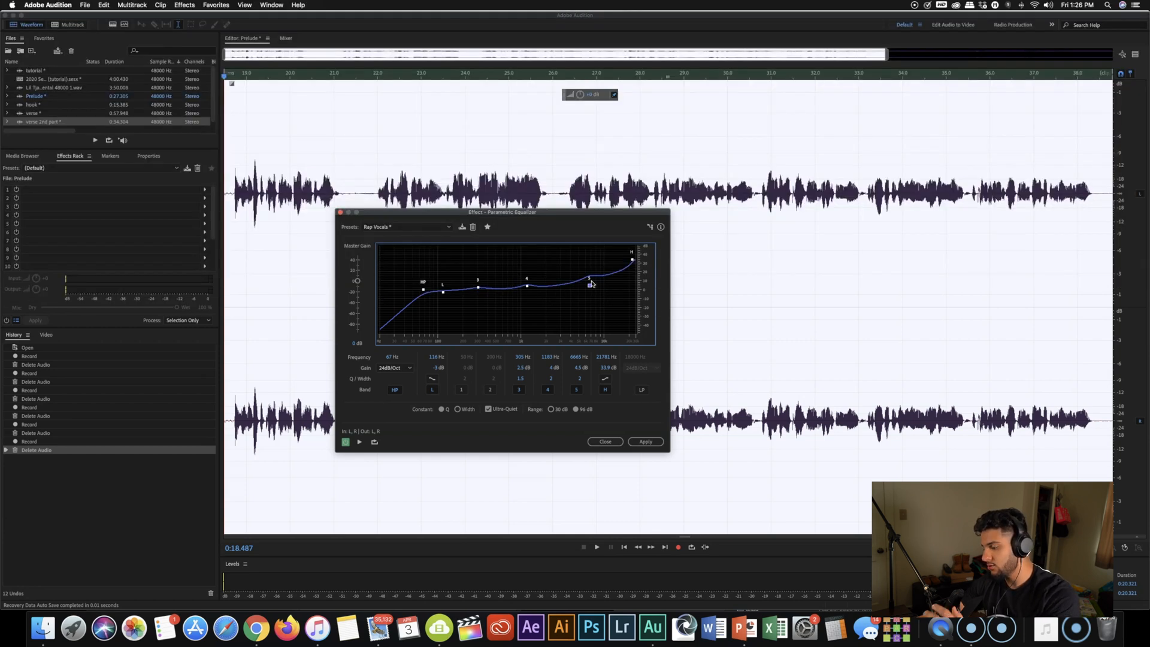
left_click(590, 281)
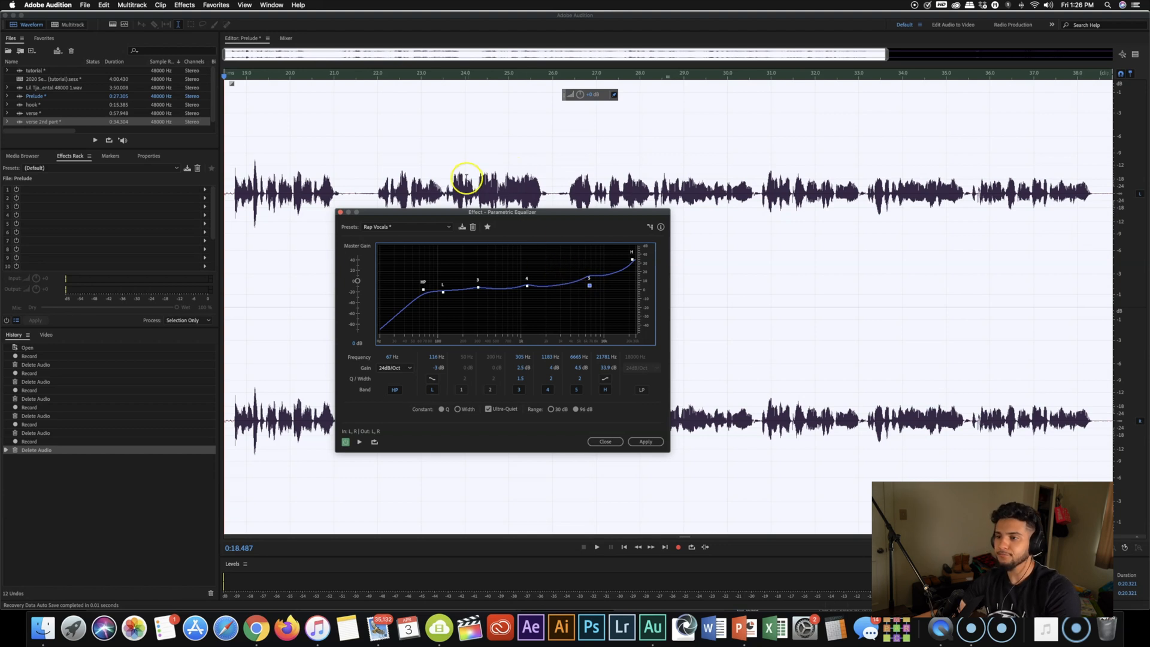
Step: Preview parts of the Prelude vocal with the equalizer on and with it bypassed to compare the sound
left_click(262, 74)
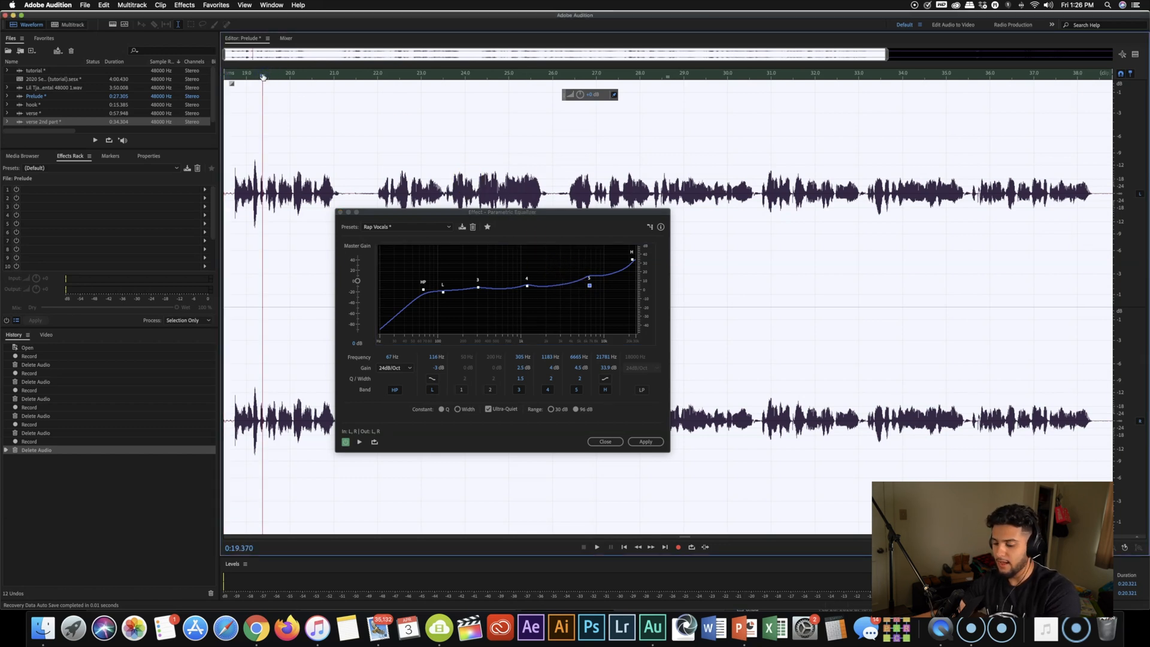
key("space")
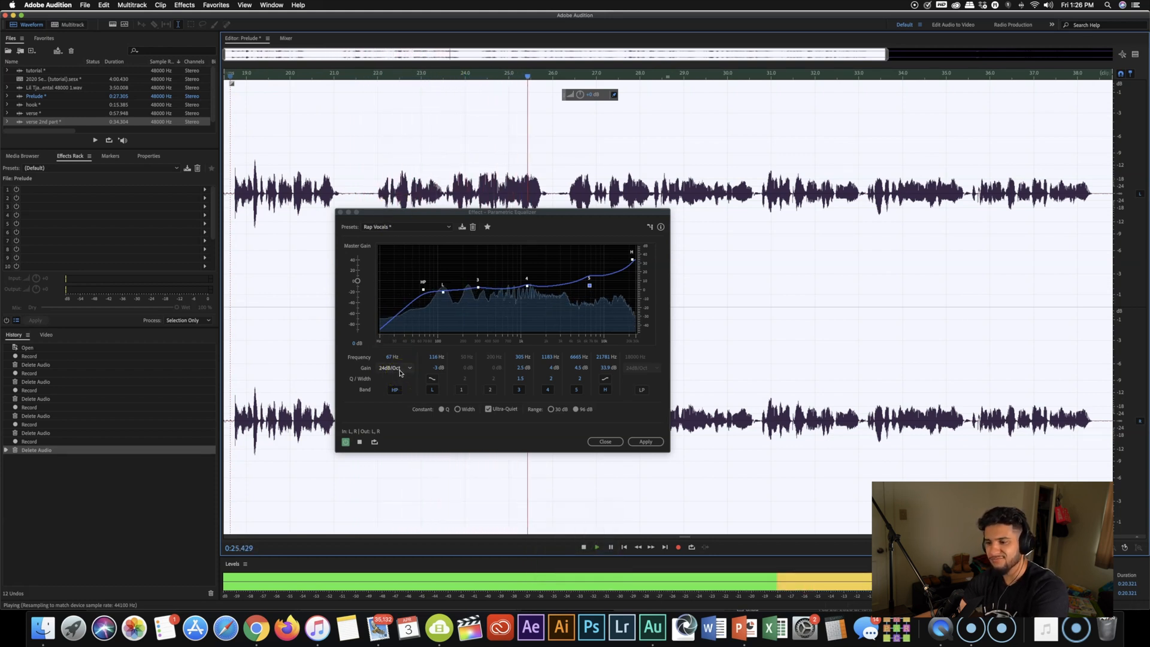
key("space")
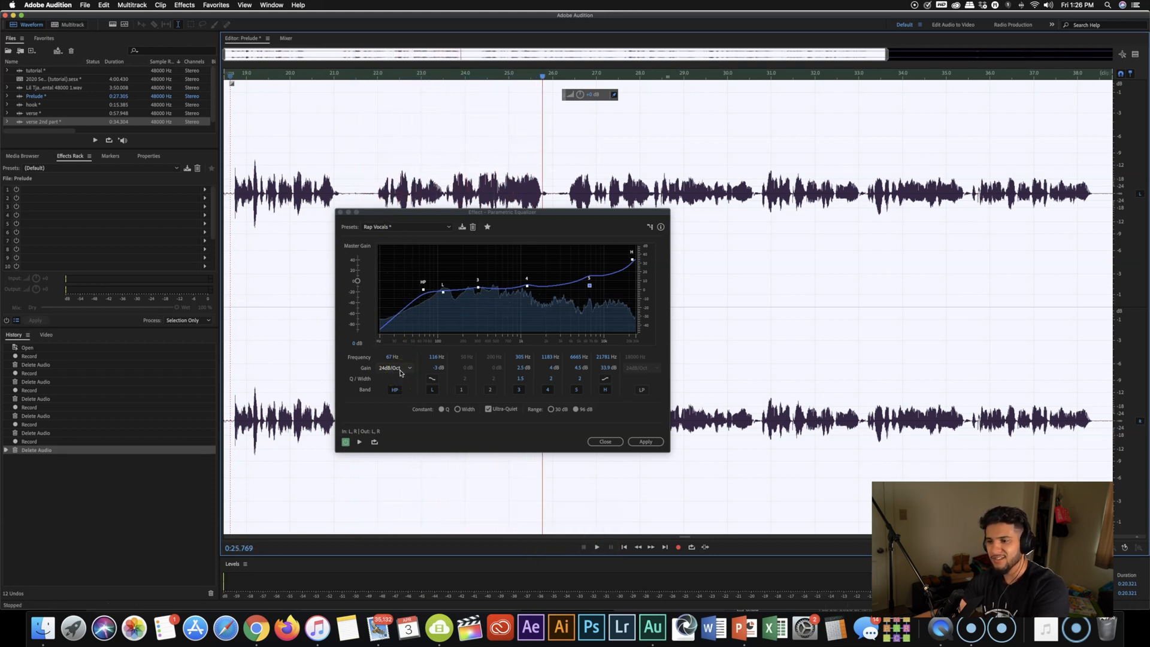
left_click(363, 74)
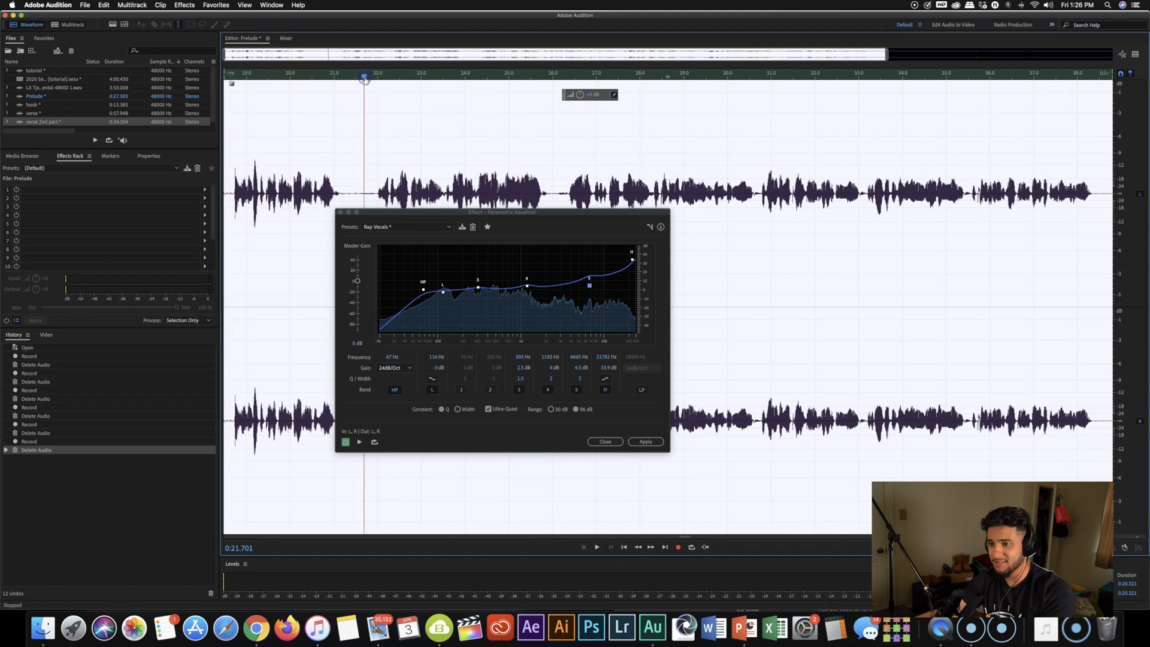
left_click(371, 74)
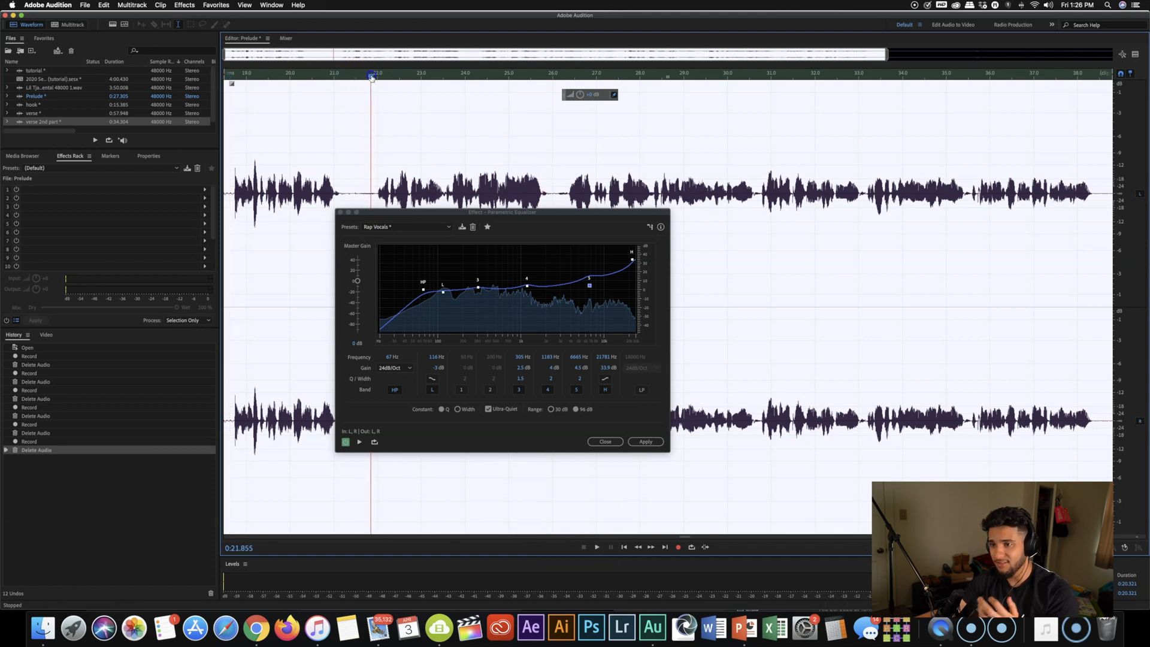
left_click(345, 443)
key("space")
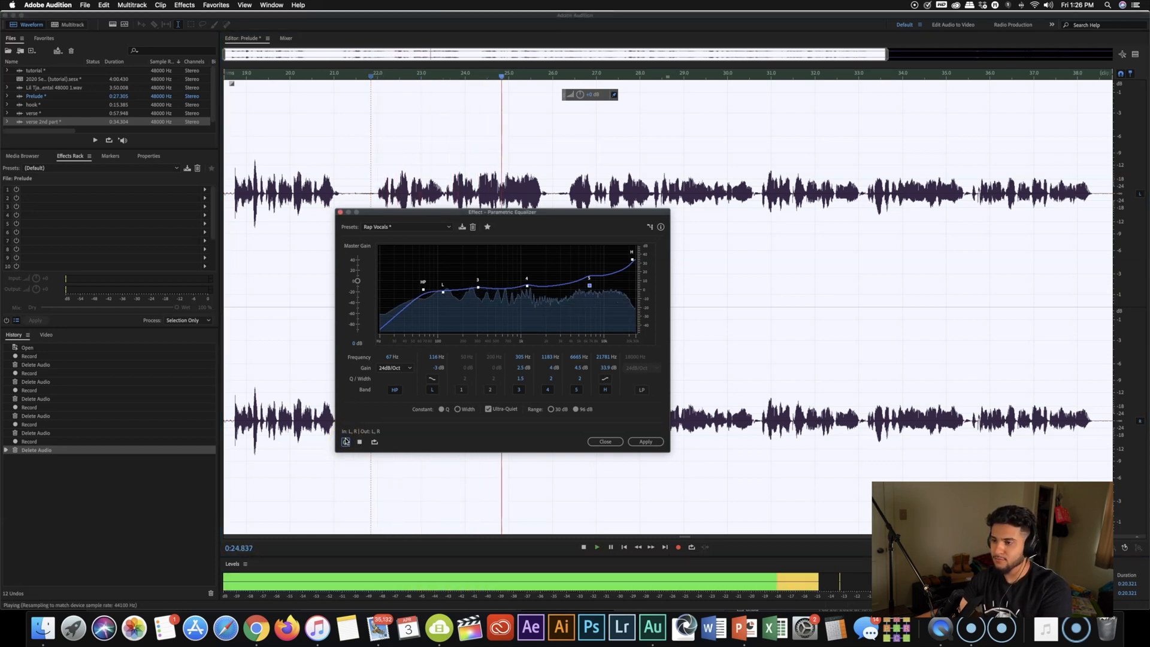
key("space")
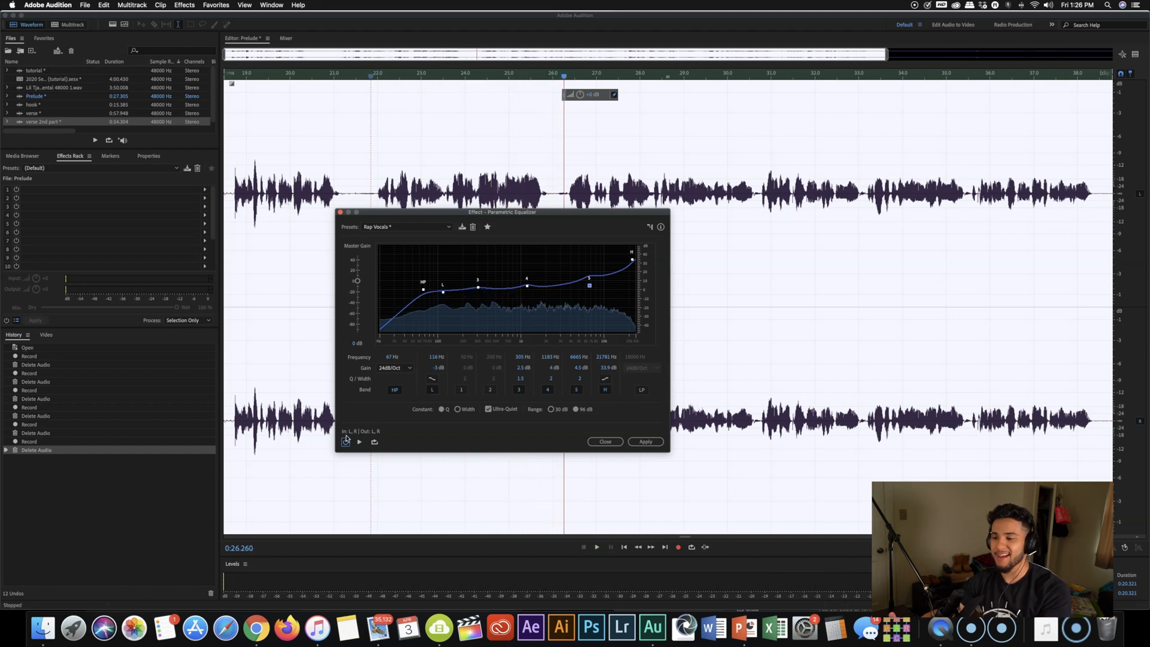
left_click(642, 443)
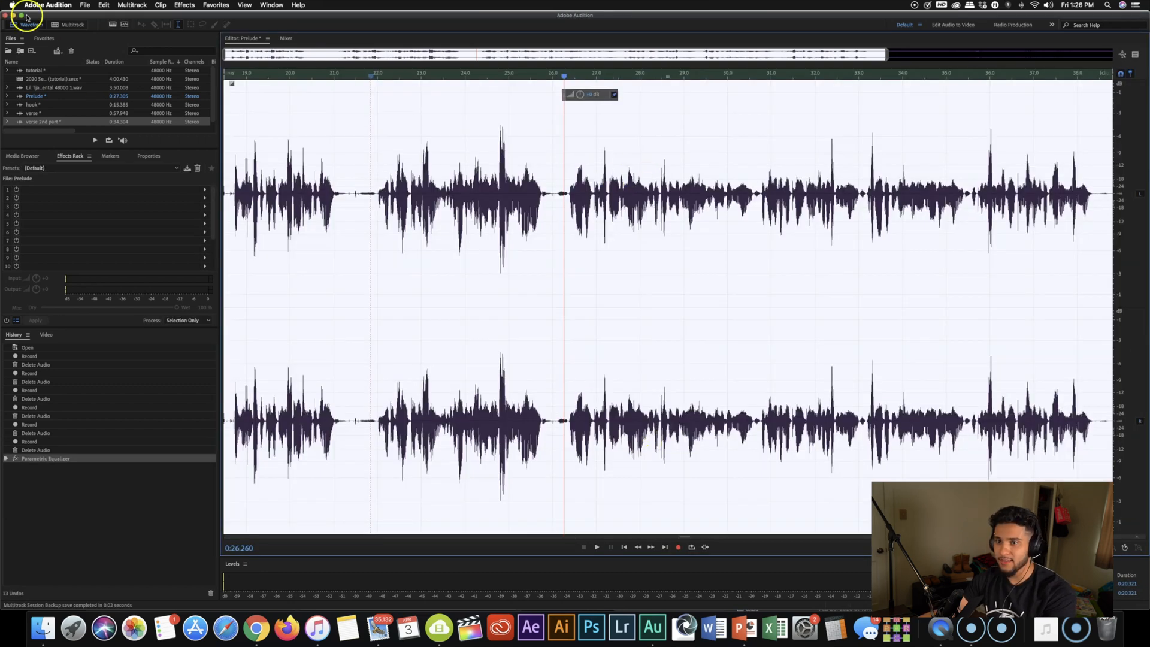
left_click(67, 24)
double_click(398, 159)
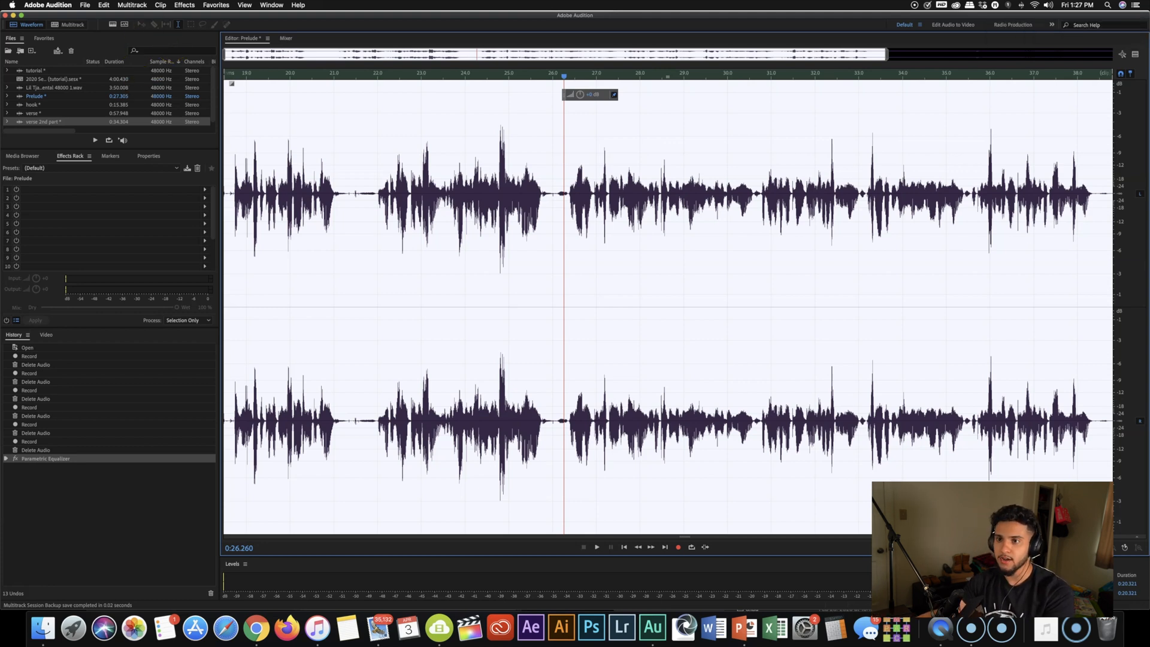
key("super+z")
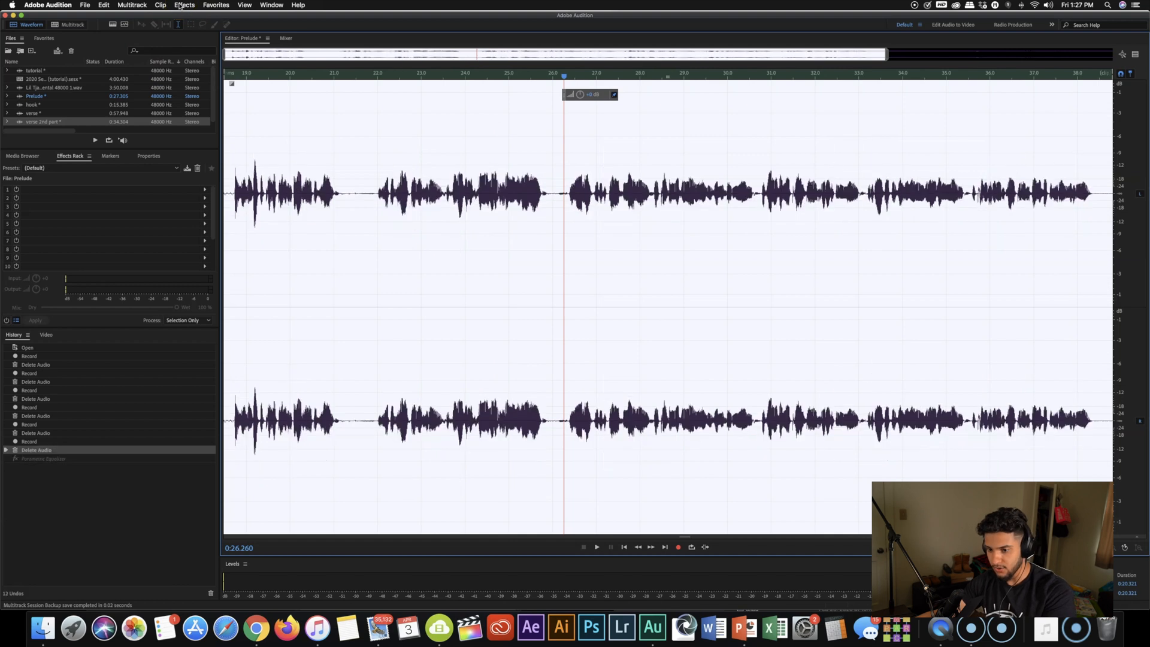
Step: Save the current Parametric Equalizer settings as the preset "Ant 2020 Tutorial" and apply the effect to the selected Prelude vocal
left_click(184, 5)
mouse_move(275, 134)
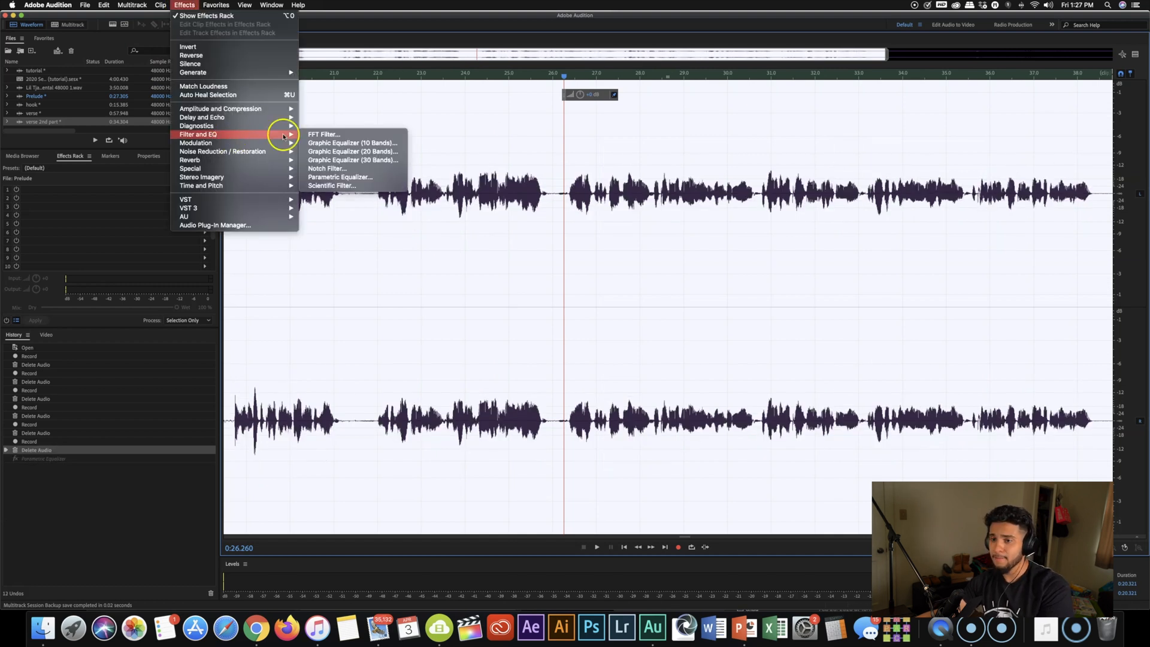
left_click(335, 178)
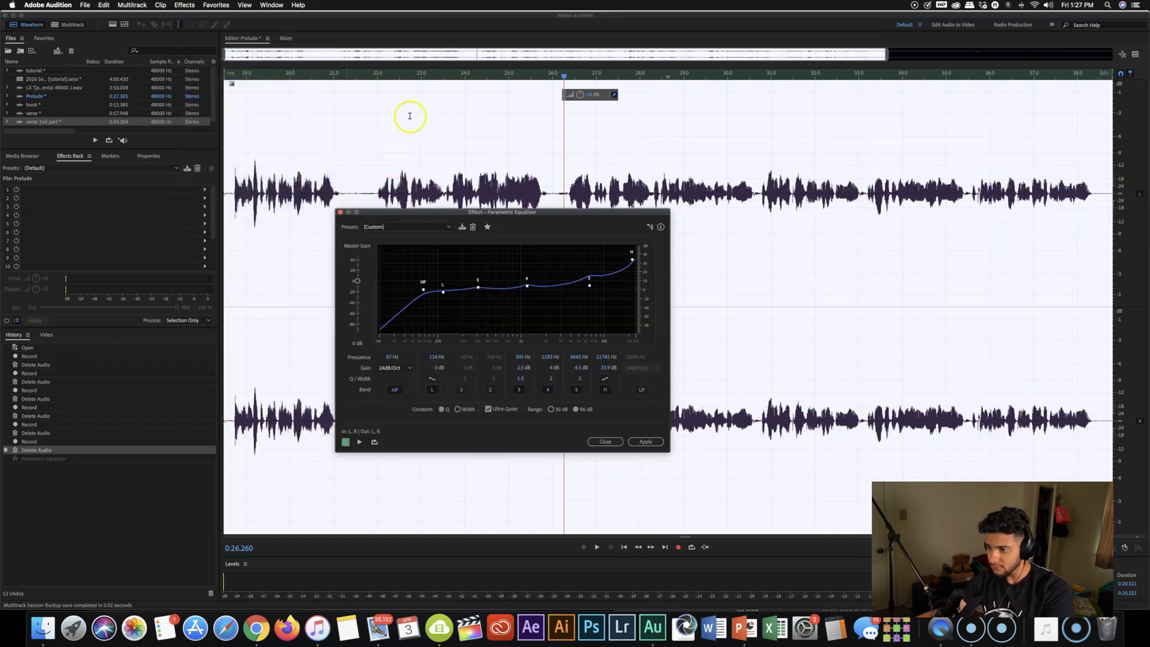
left_click(462, 227)
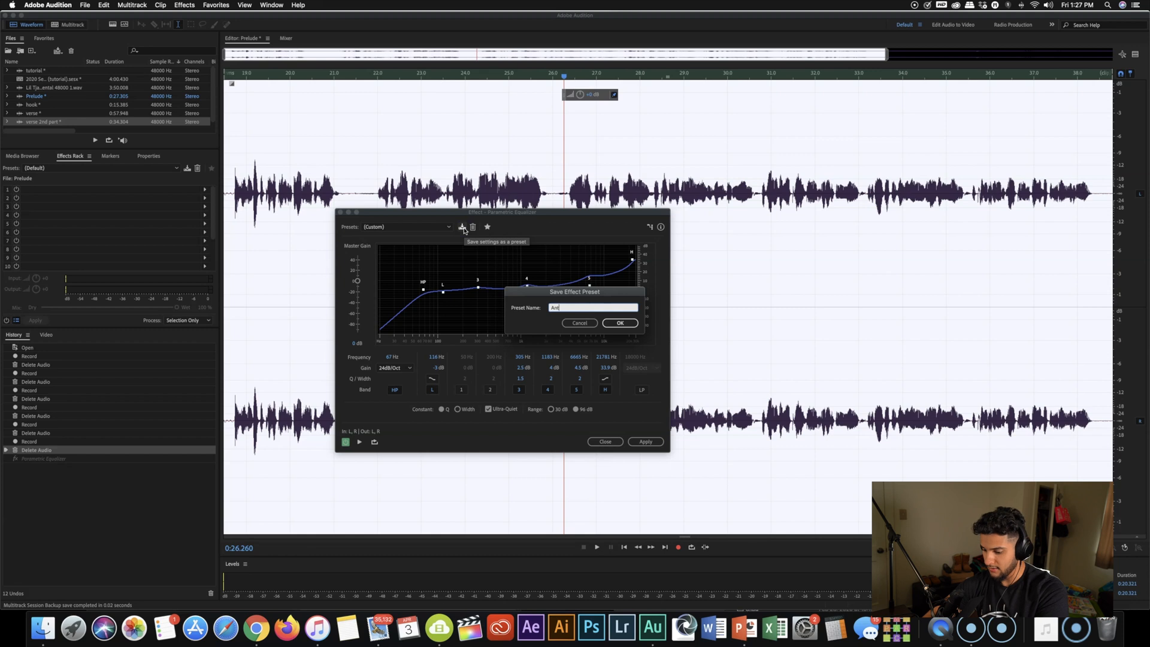
type("Ant 2020")
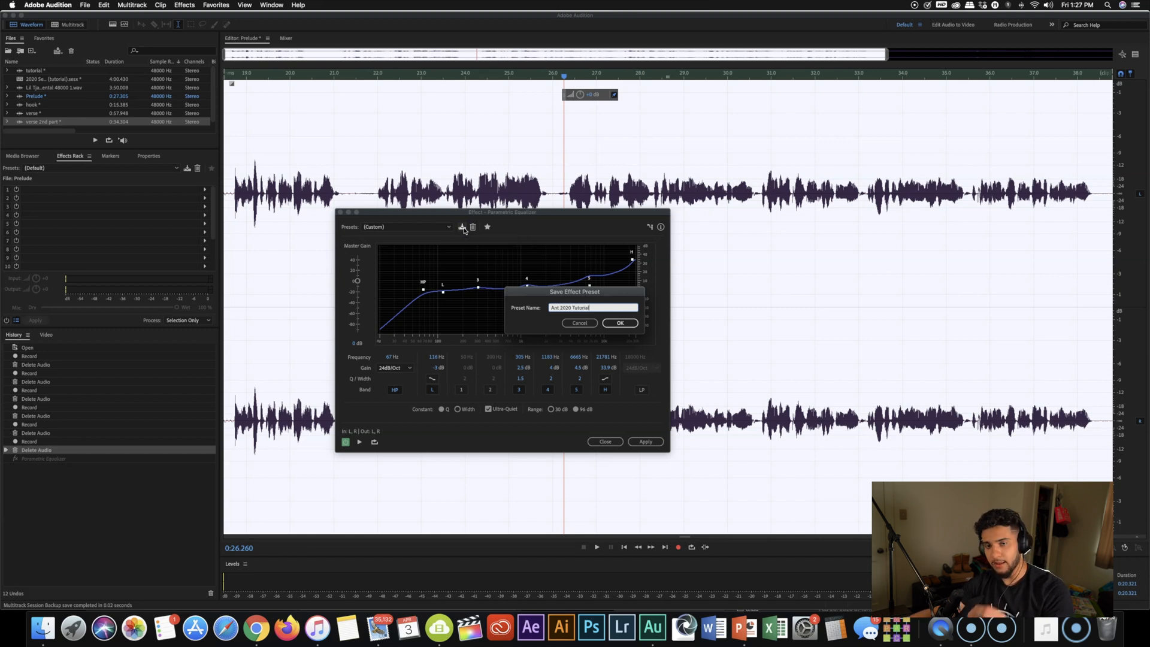
type(" Tutorial")
left_click(618, 325)
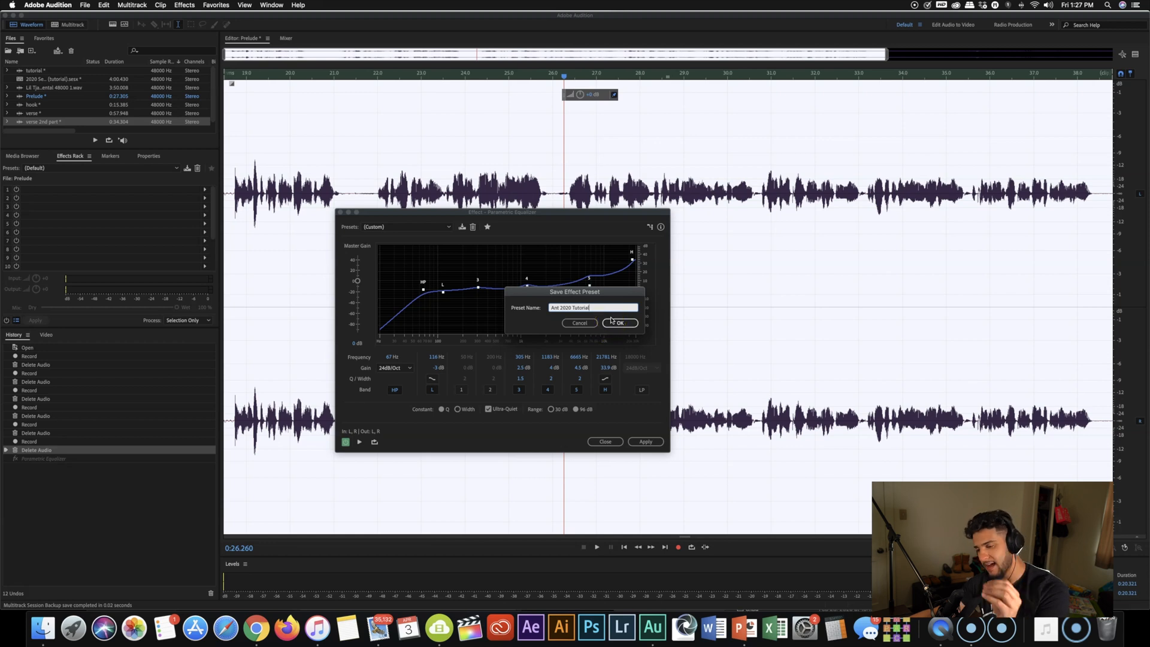
left_click(611, 324)
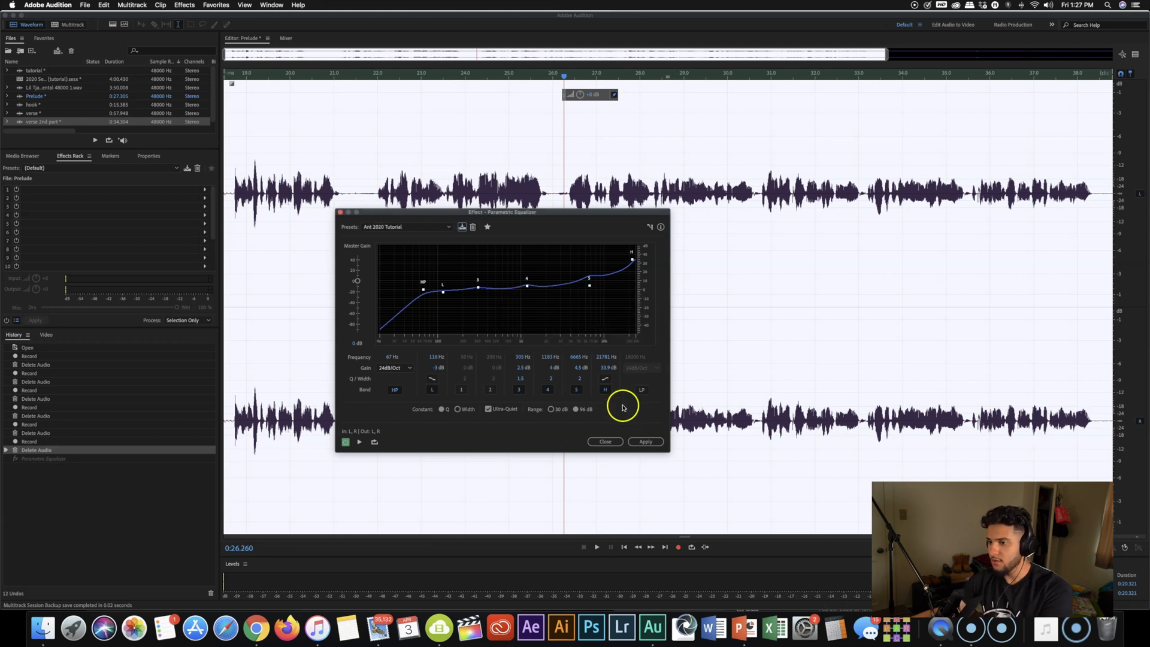
left_click(639, 442)
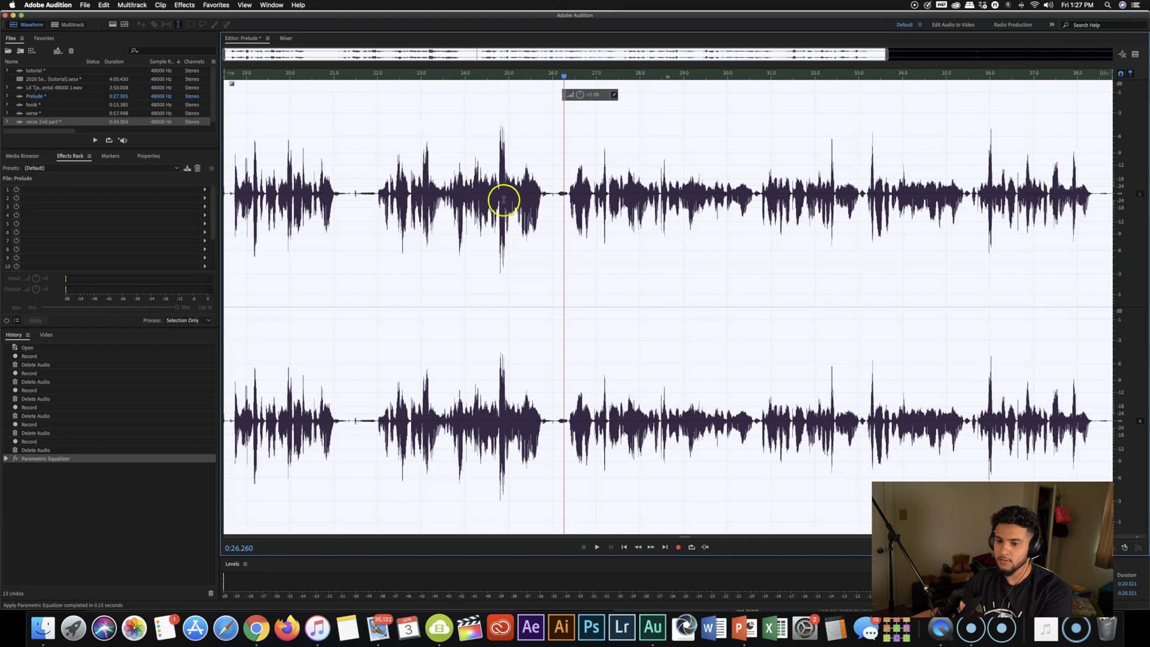
Step: Play back the equalized Prelude vocal around the loud peak just before the 25-second mark
left_click(471, 76)
key("space")
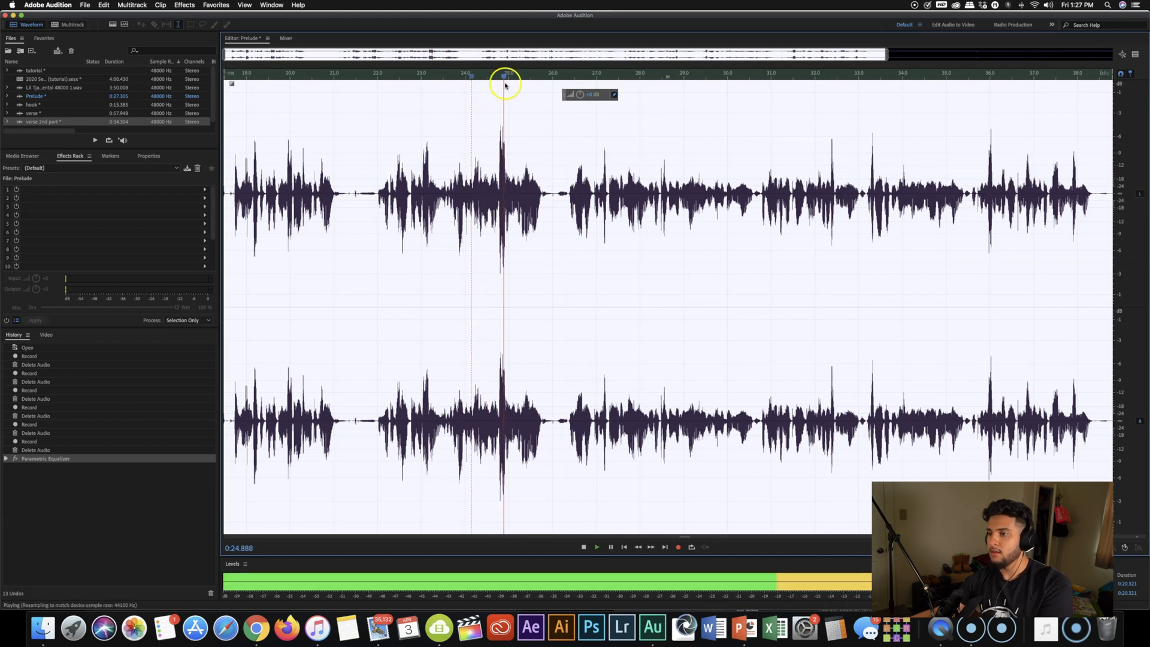
key("space")
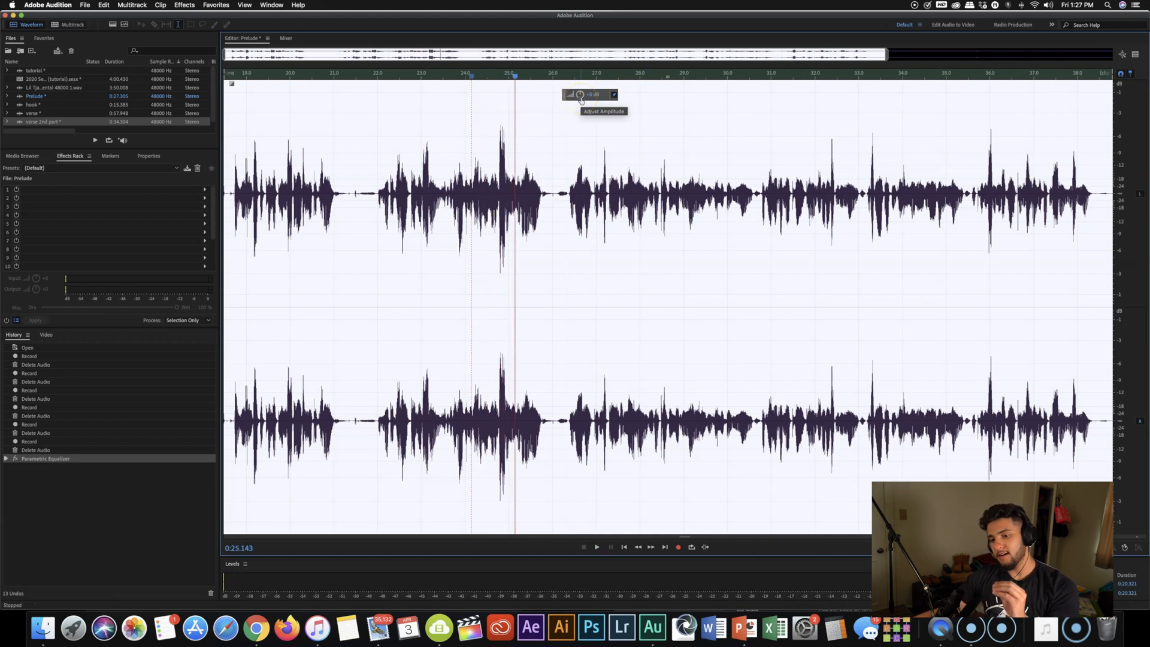
Step: Select the whole visible Prelude vocal and raise its amplitude in two passes
left_click_drag(580, 99, 581, 99)
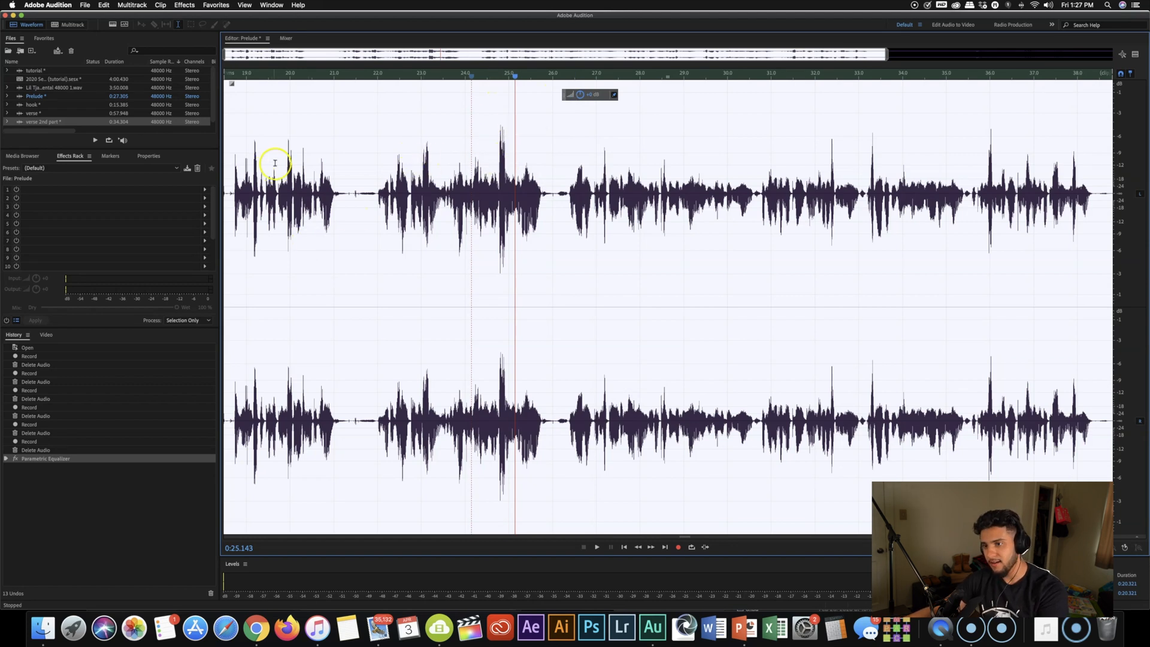
left_click(251, 162)
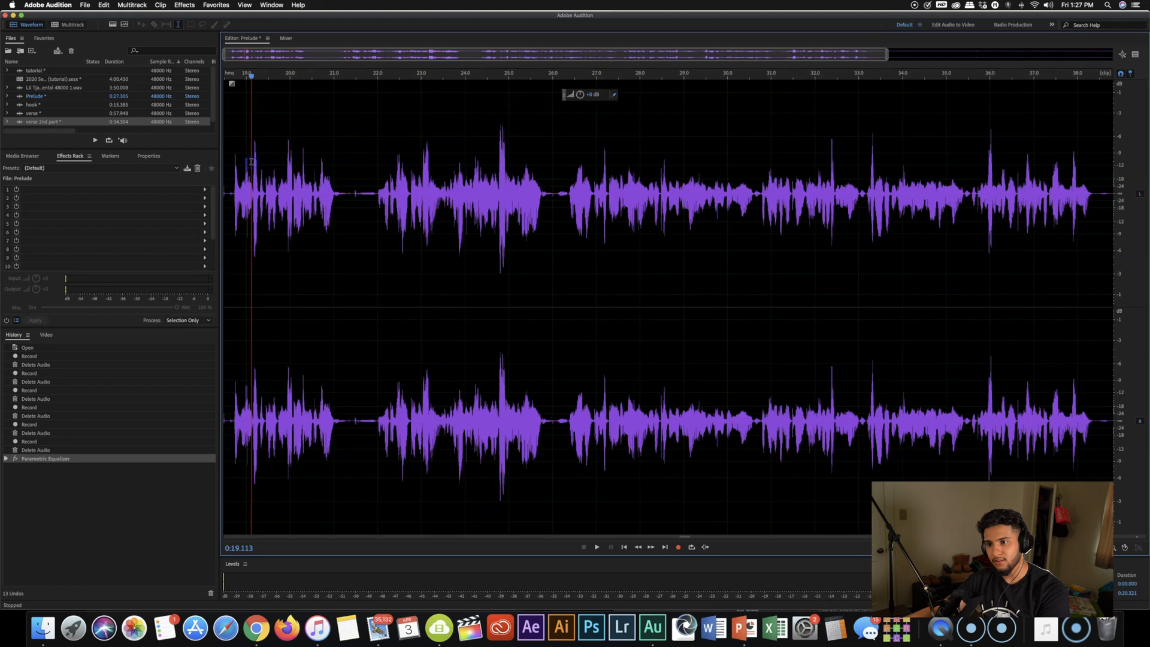
double_click(408, 136)
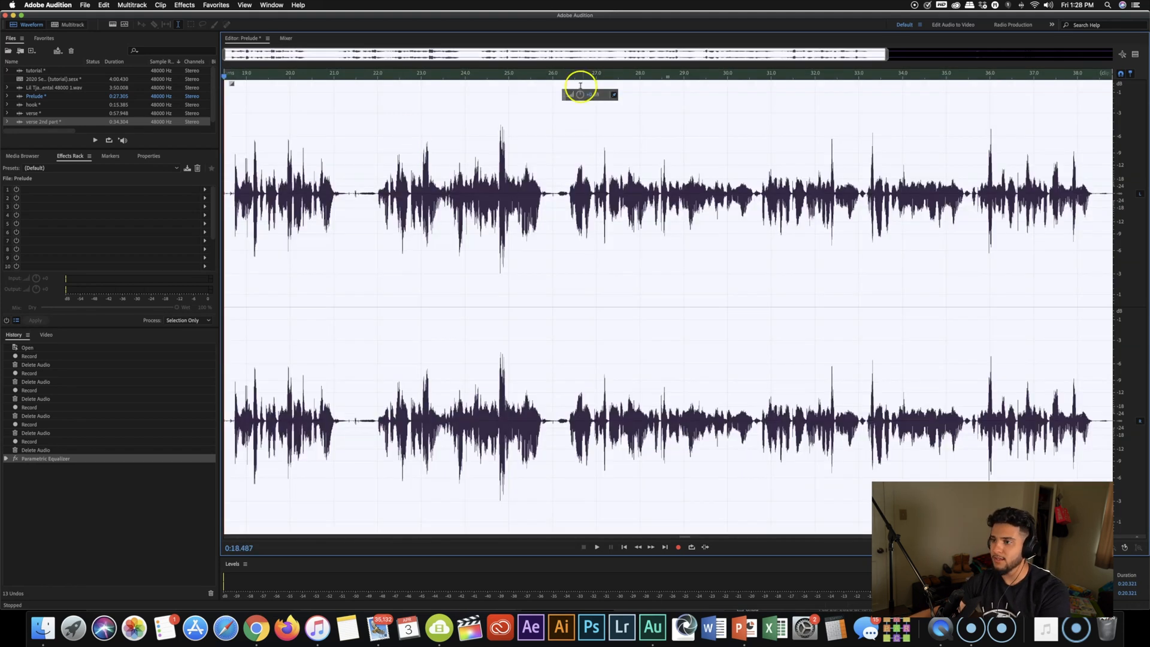
left_click_drag(580, 94, 610, 94)
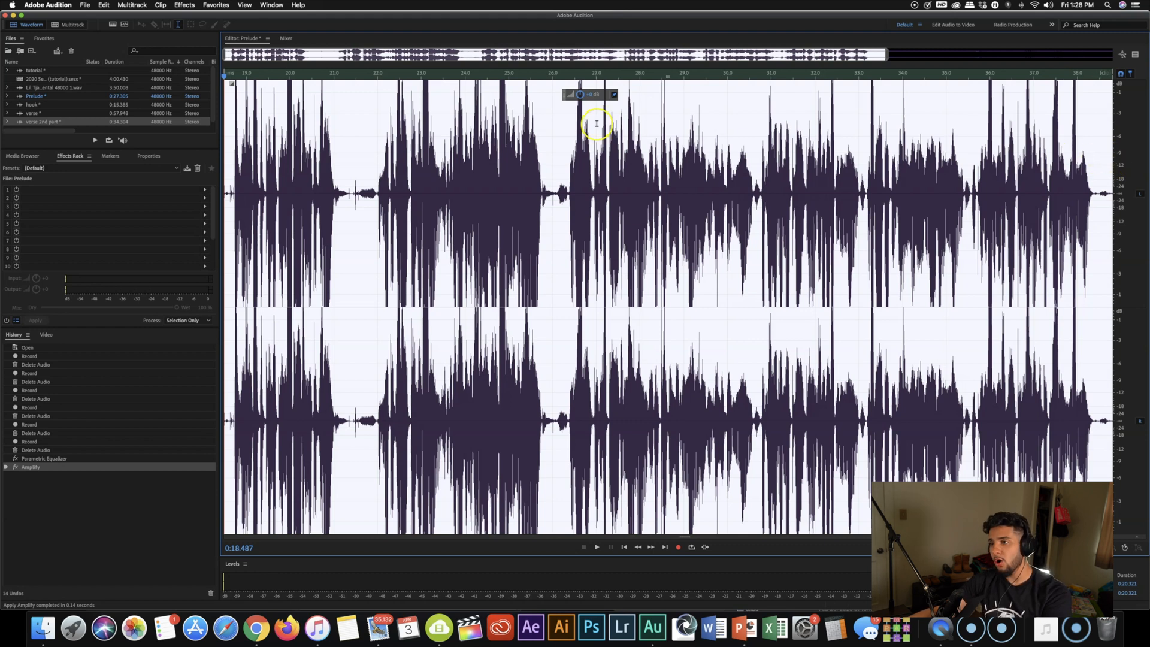
left_click_drag(579, 96, 616, 98)
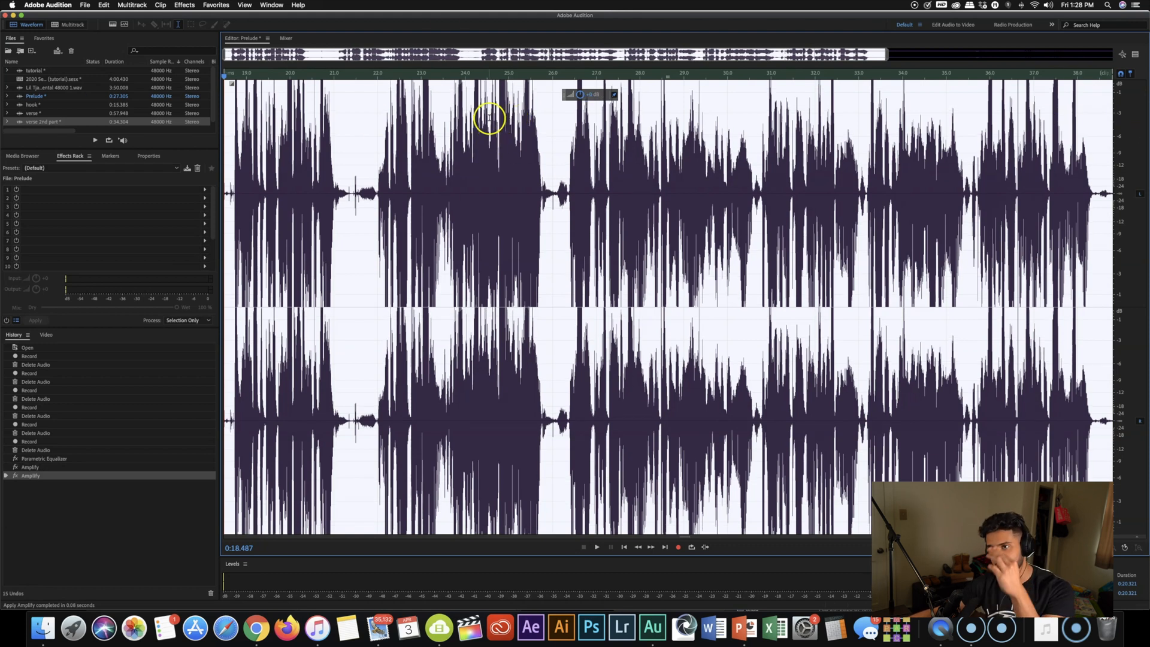
left_click(185, 5)
mouse_move(226, 108)
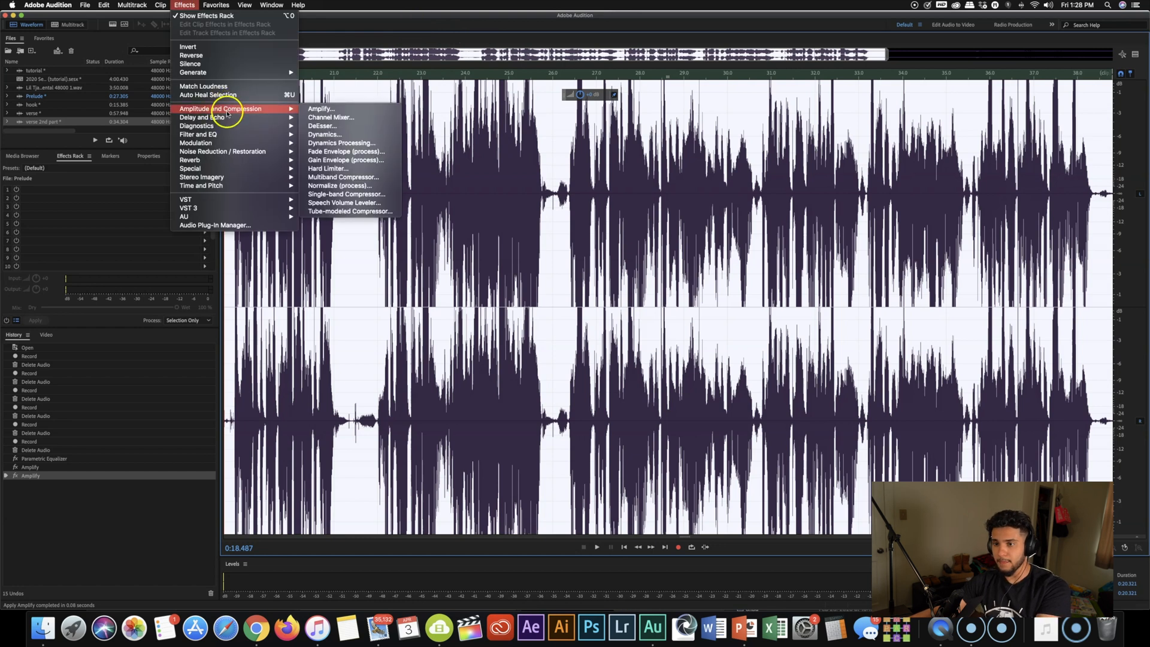
left_click(549, 107)
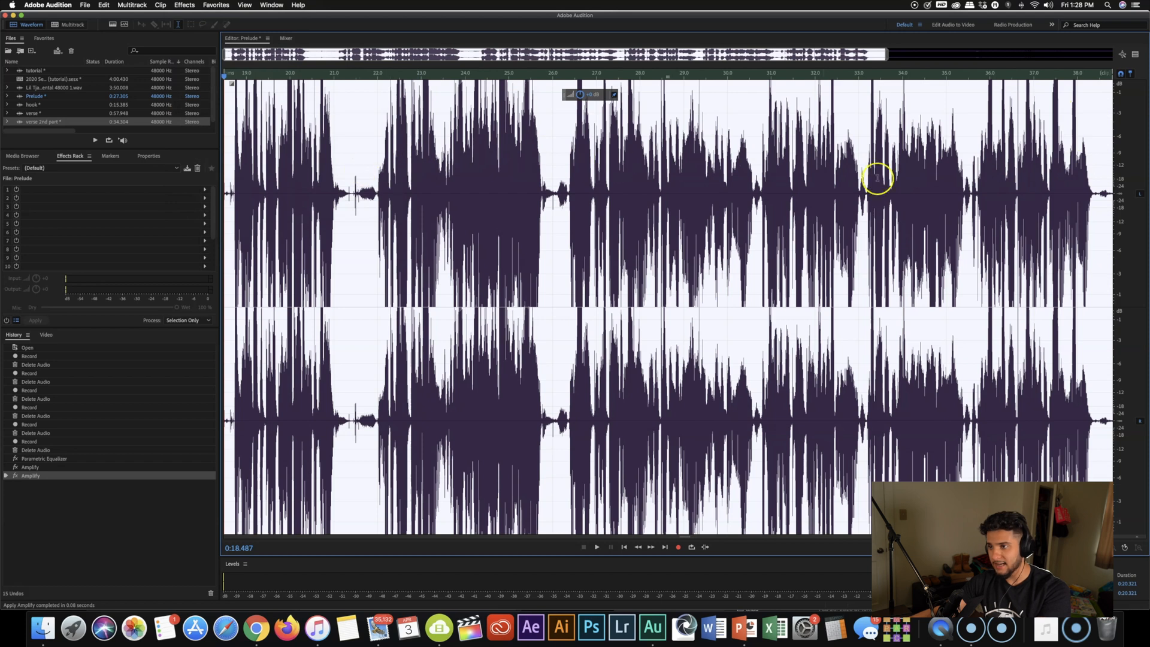
left_click(183, 4)
mouse_move(227, 112)
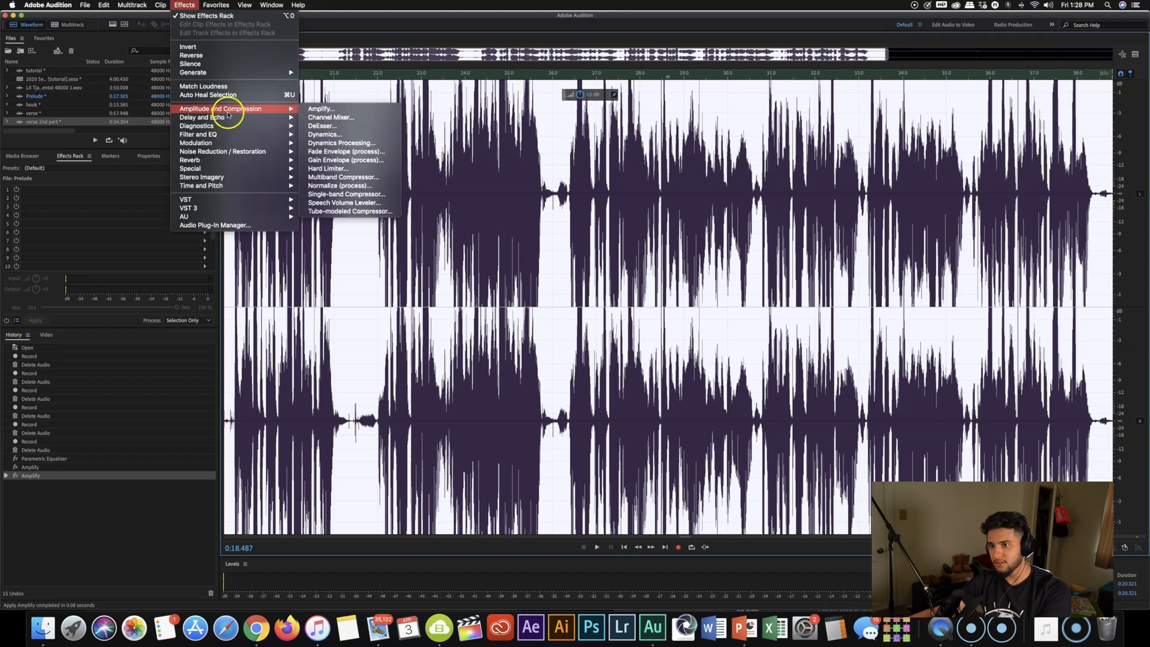
left_click(1145, 136)
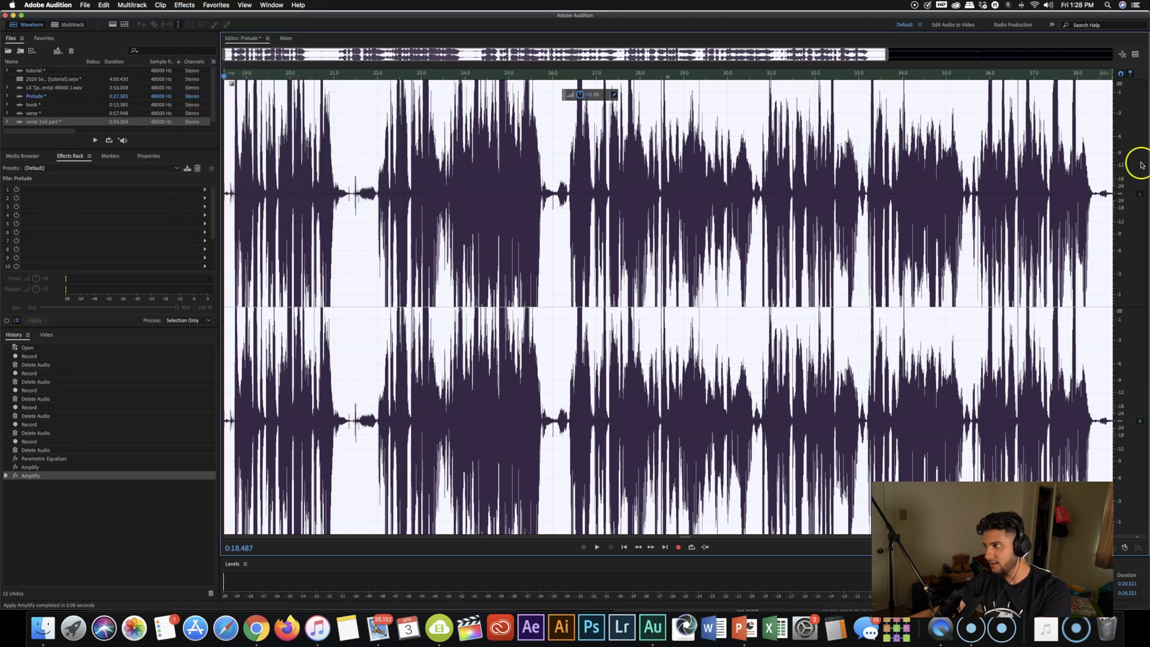
Step: Apply the Single-band Compressor to the selected Prelude vocal with a threshold of -6 dB, a ratio of 11.9:1 and a release of 200 ms
left_click(184, 4)
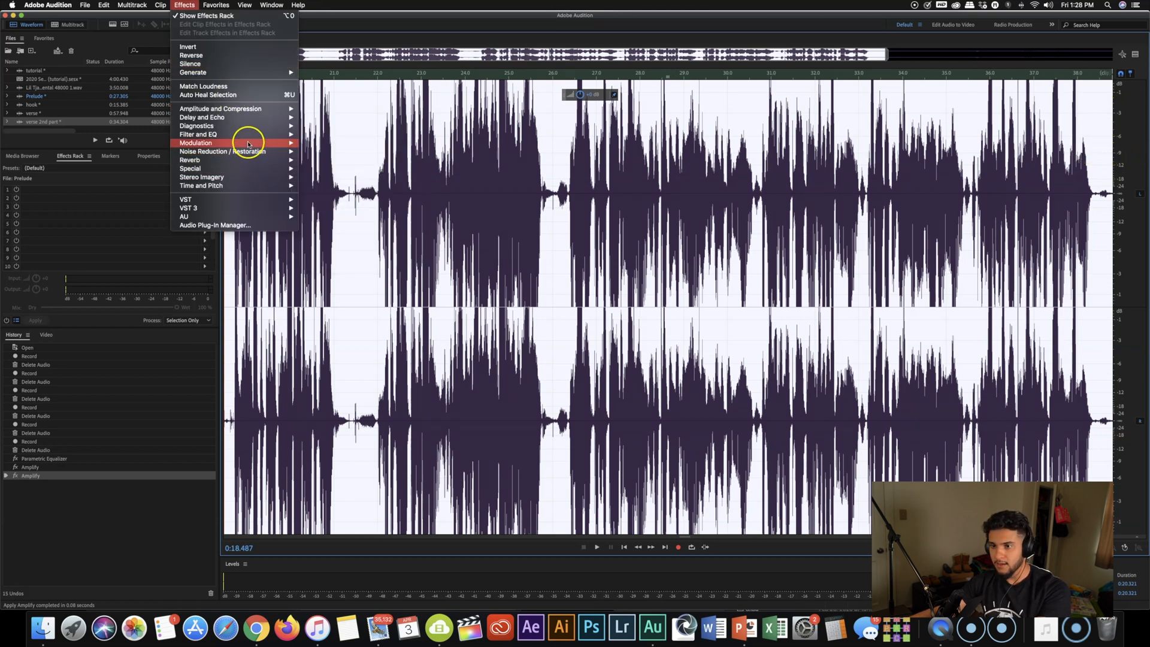
mouse_move(240, 112)
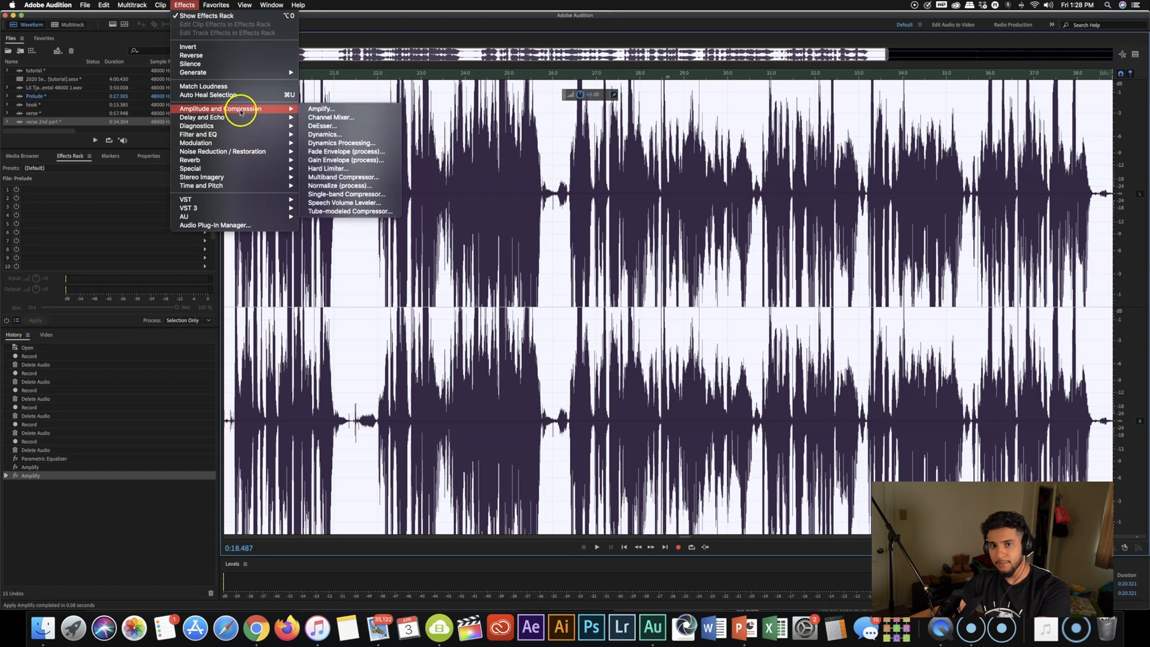
left_click(340, 195)
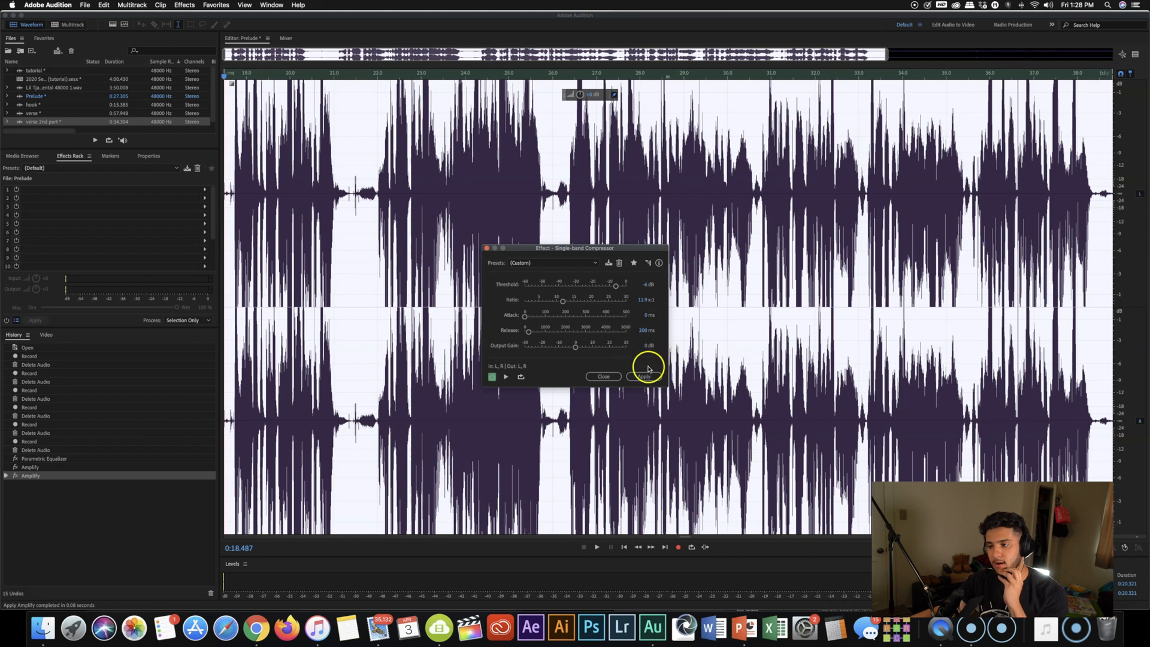
left_click(636, 376)
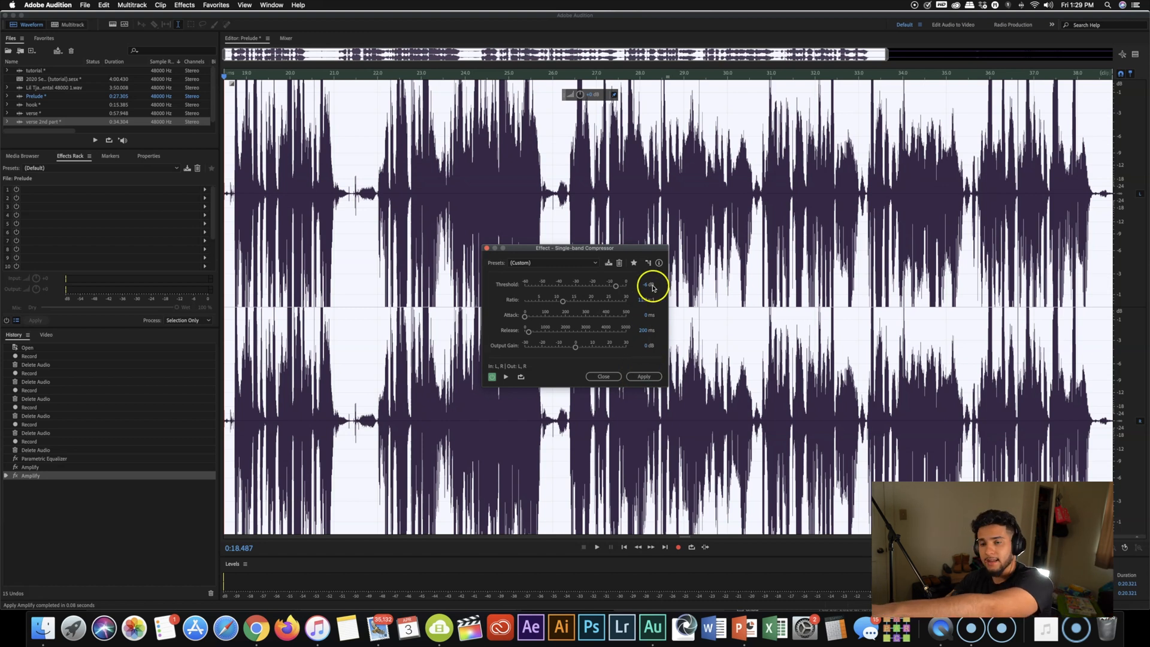
left_click(643, 376)
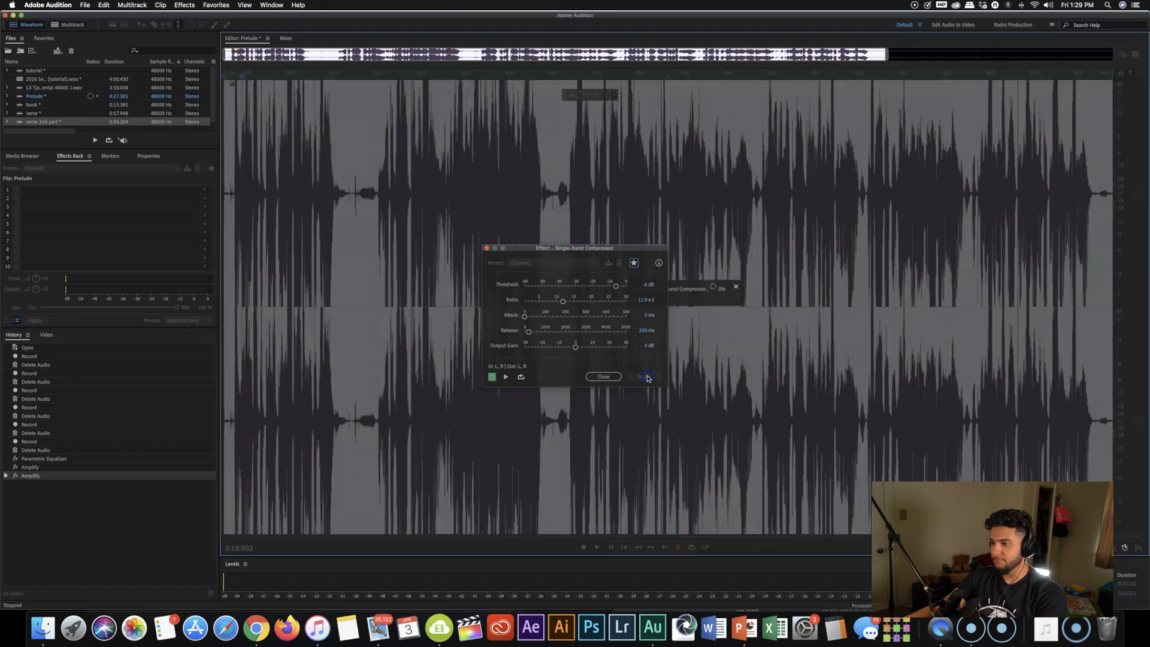
Step: Examine the peaks of the compressed Prelude waveform between about 0:22 and 0:25
left_click(443, 130)
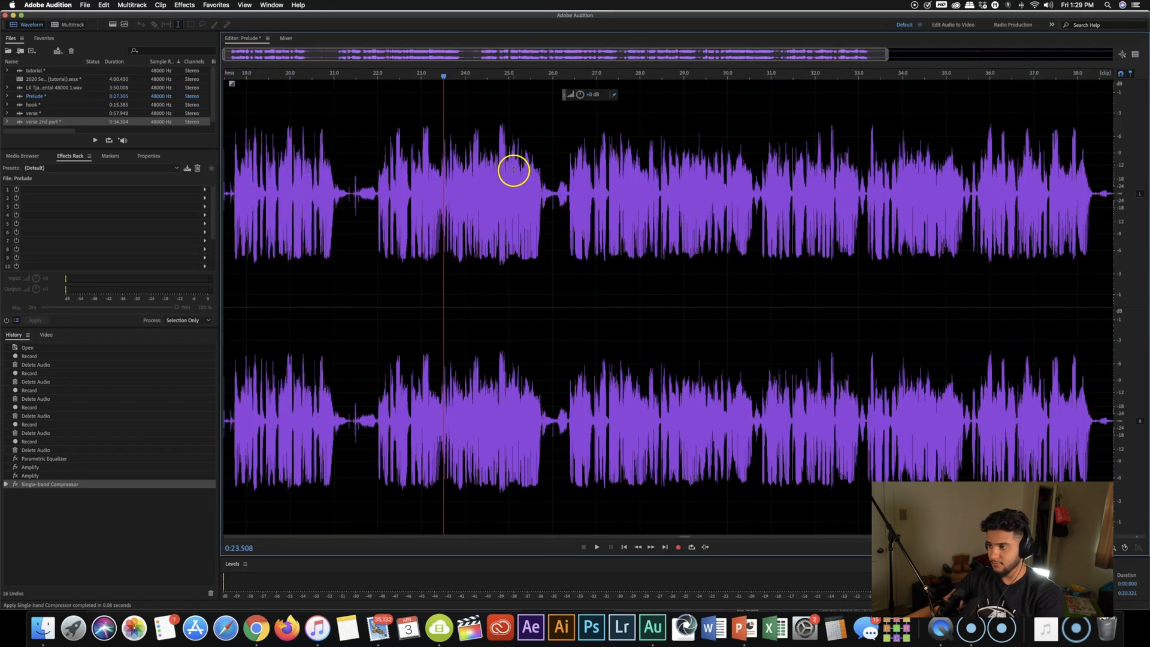
left_click(371, 124)
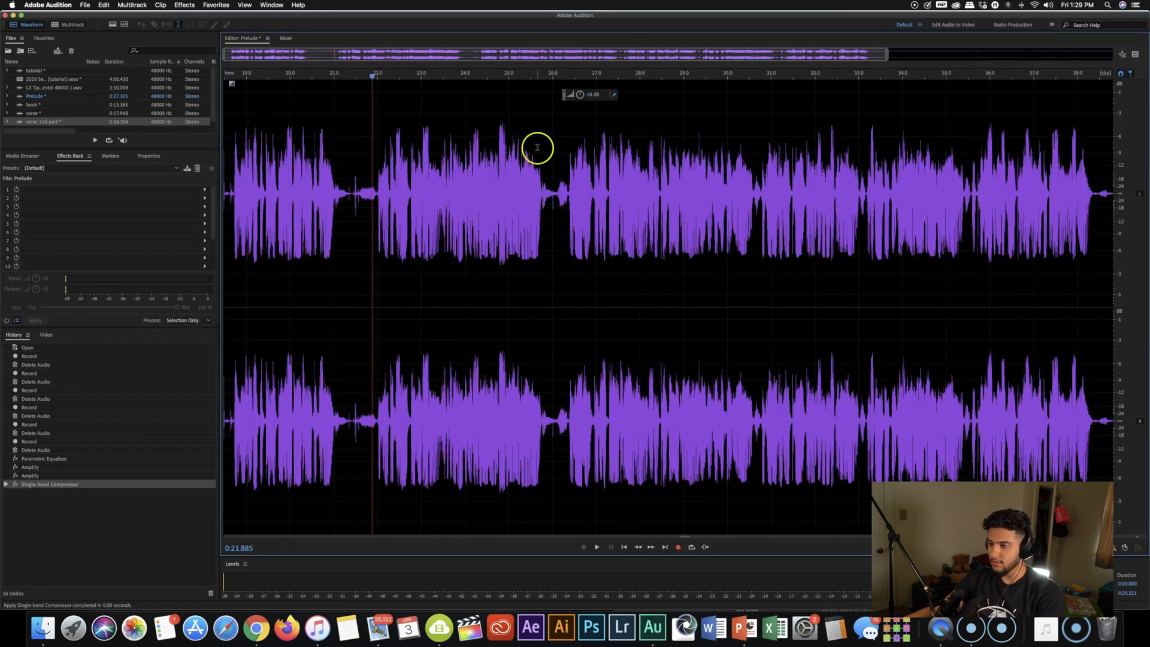
left_click_drag(426, 106, 463, 100)
left_click(494, 126)
left_click_drag(440, 150, 425, 150)
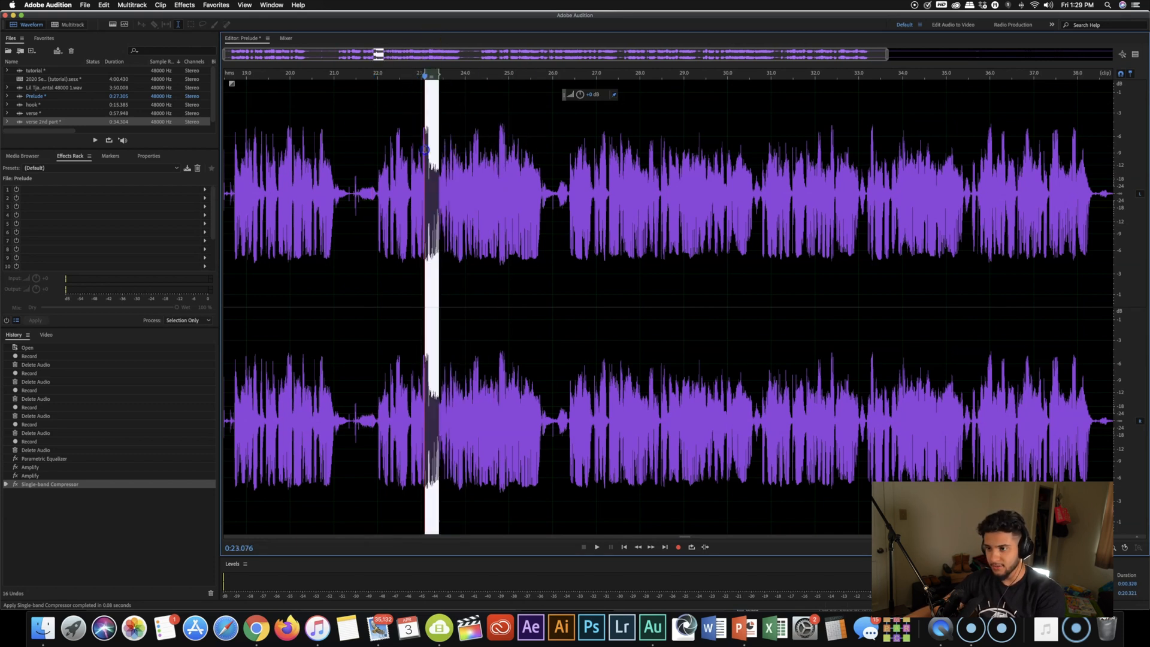
left_click(474, 137)
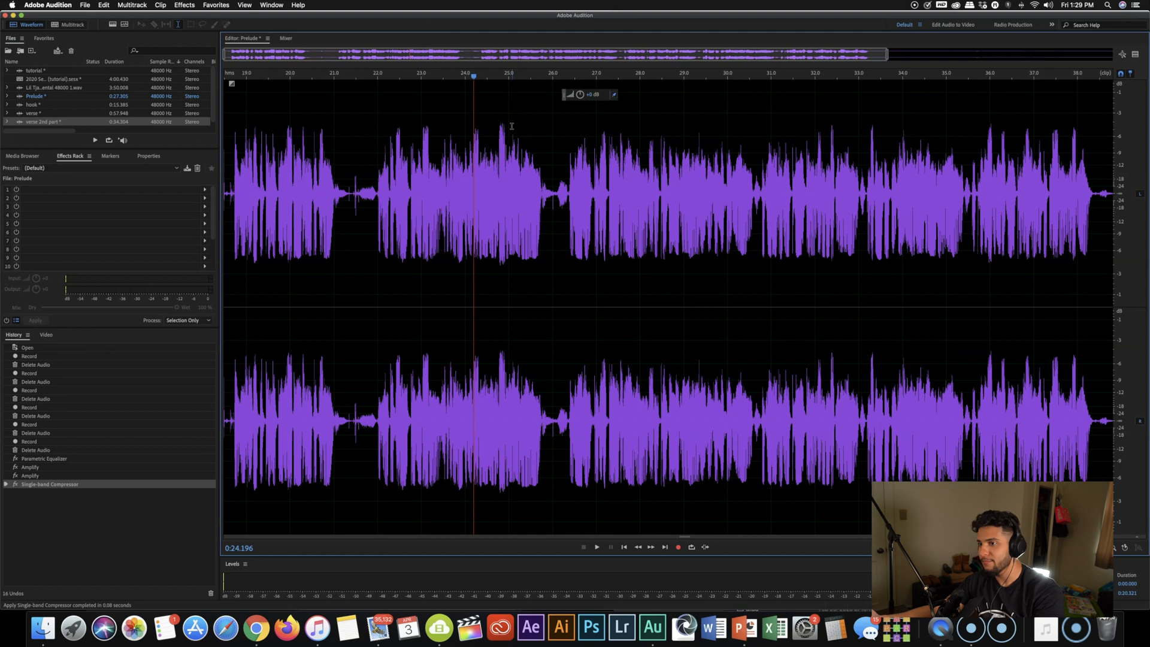
Step: Undo the compression, redo it with an extra amplitude adjustment before and after it, and play back the Prelude vocal
key("super+z")
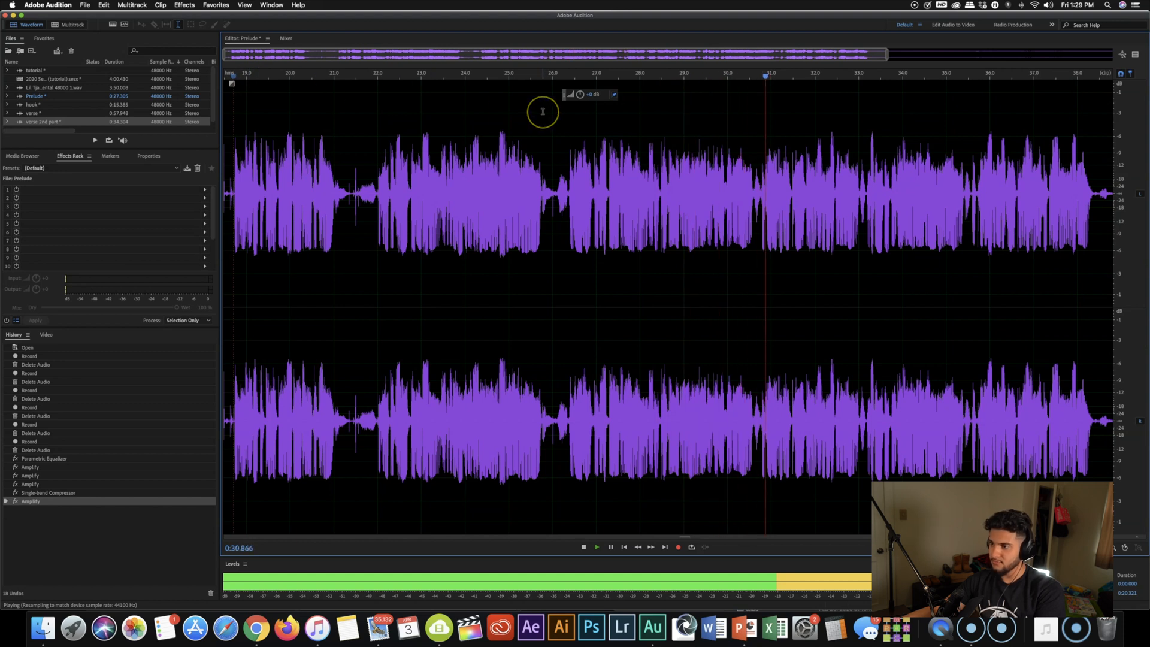
key("space")
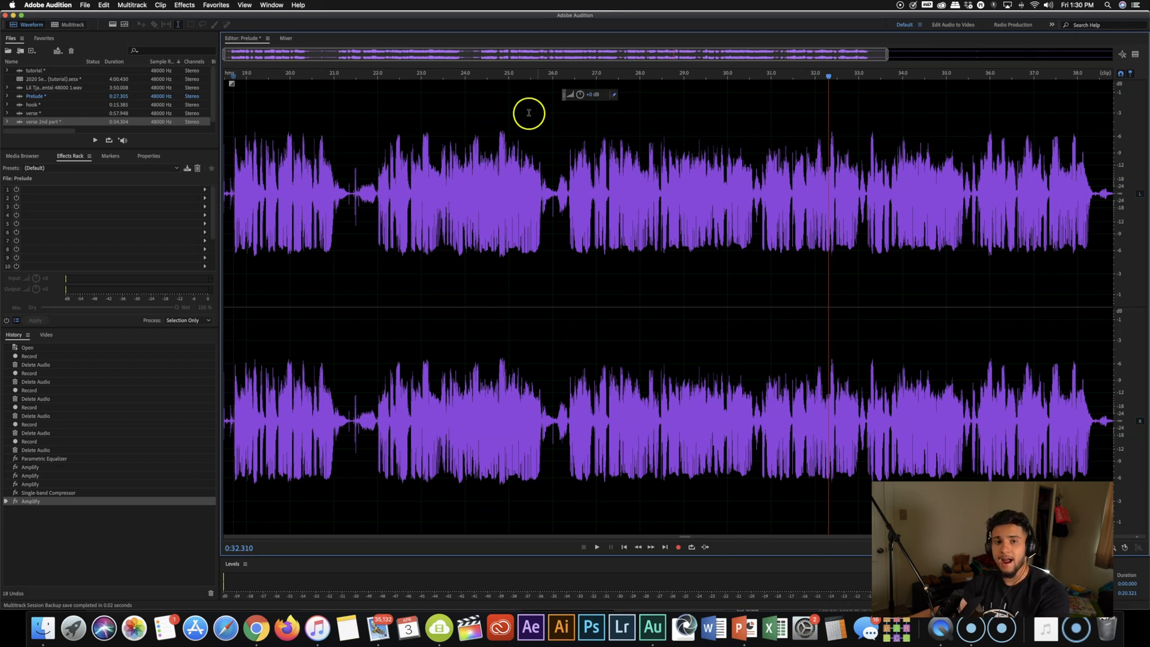
Step: Play the processed Prelude vocal with the beat in the multitrack session and open the first hook clip in the waveform editor
left_click(64, 27)
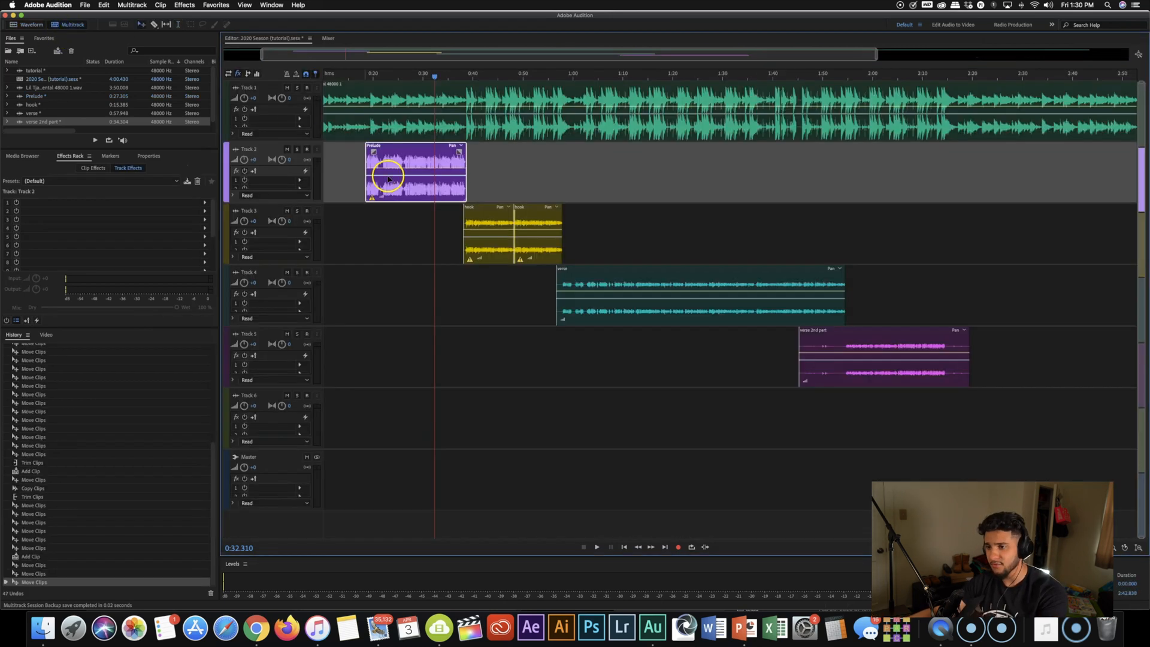
left_click(358, 75)
key("space")
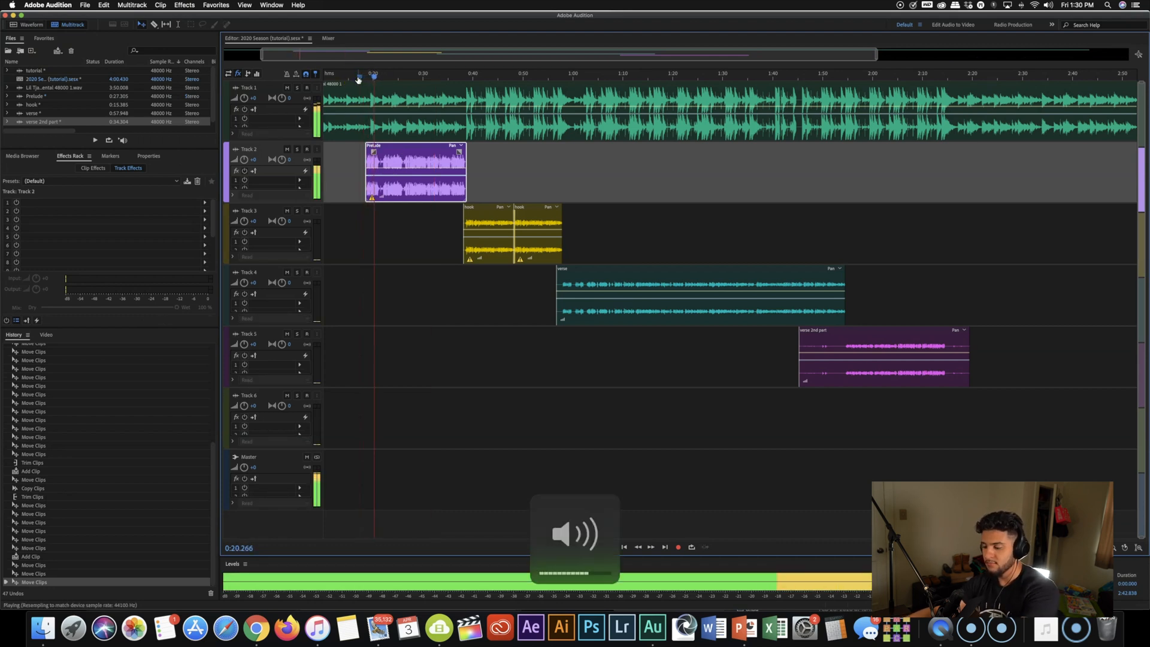
key("XF86AudioLowerVolume")
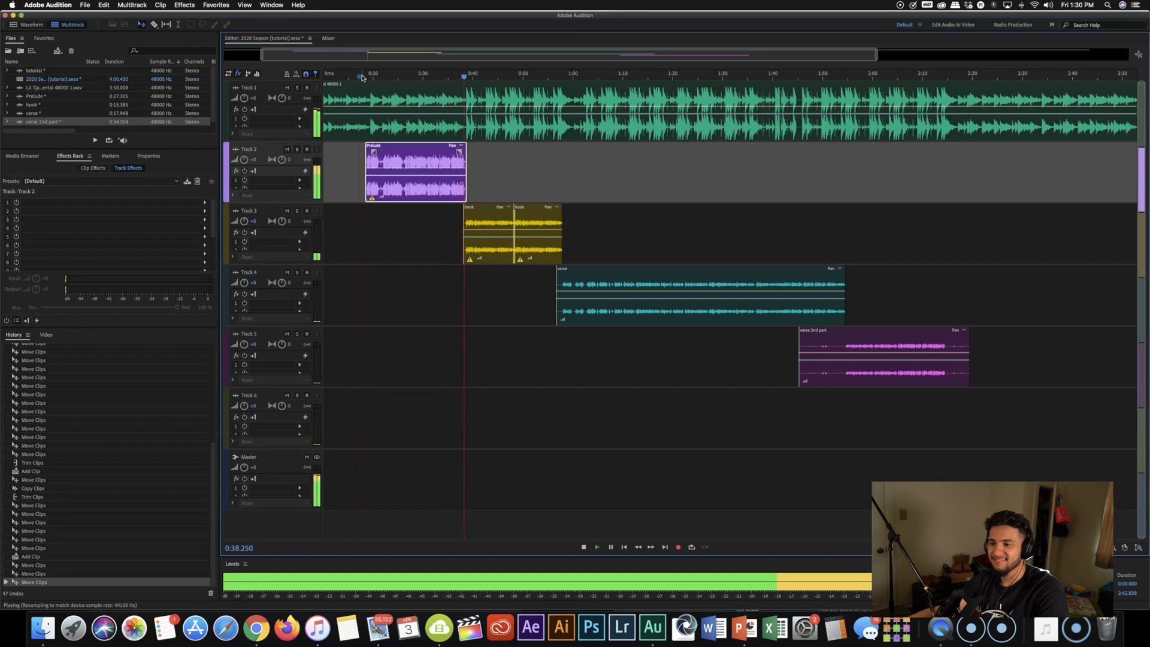
key("space")
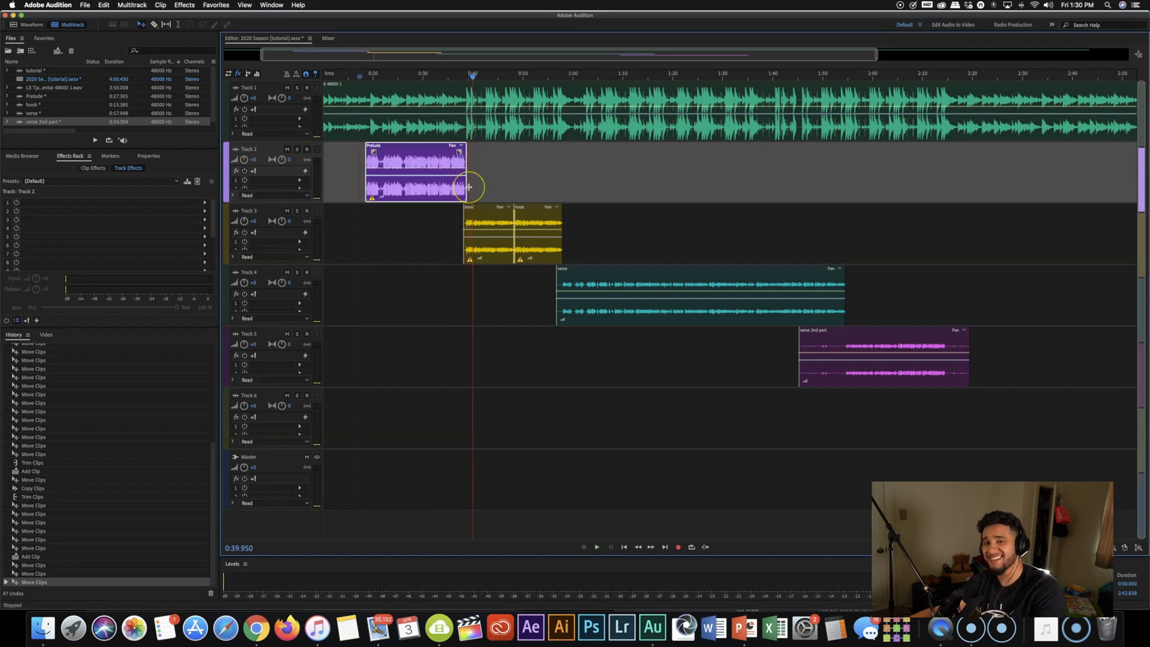
double_click(482, 224)
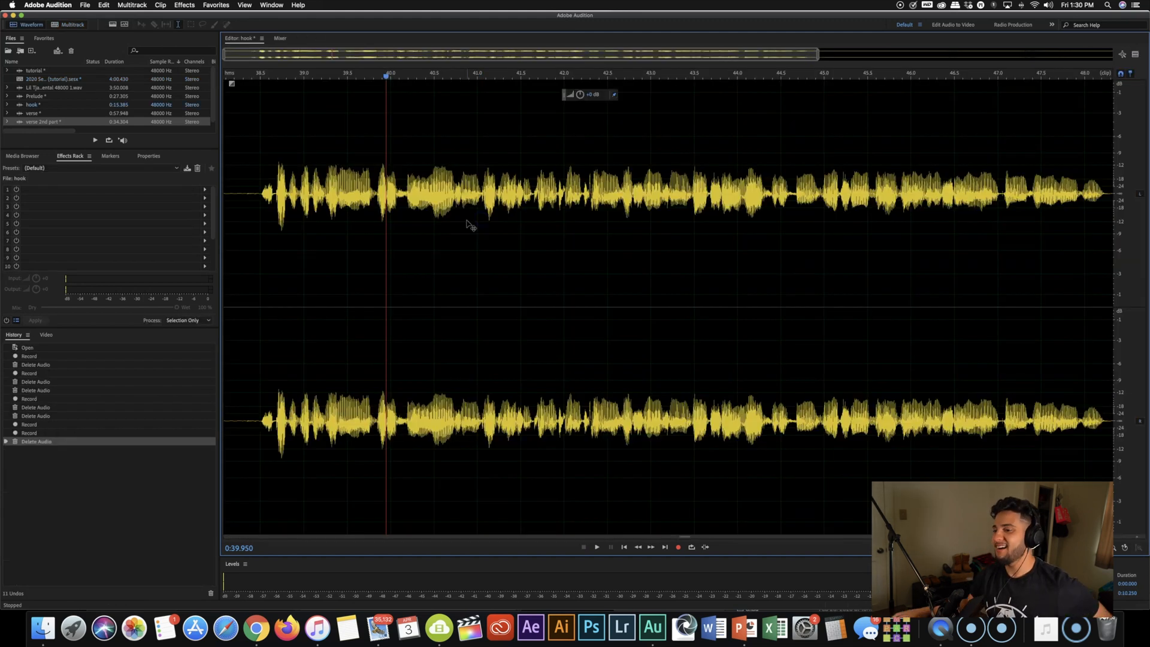
Step: Play back the opening of the Prelude vocal against the beat in the multitrack session, up to about 0:21
left_click(396, 76)
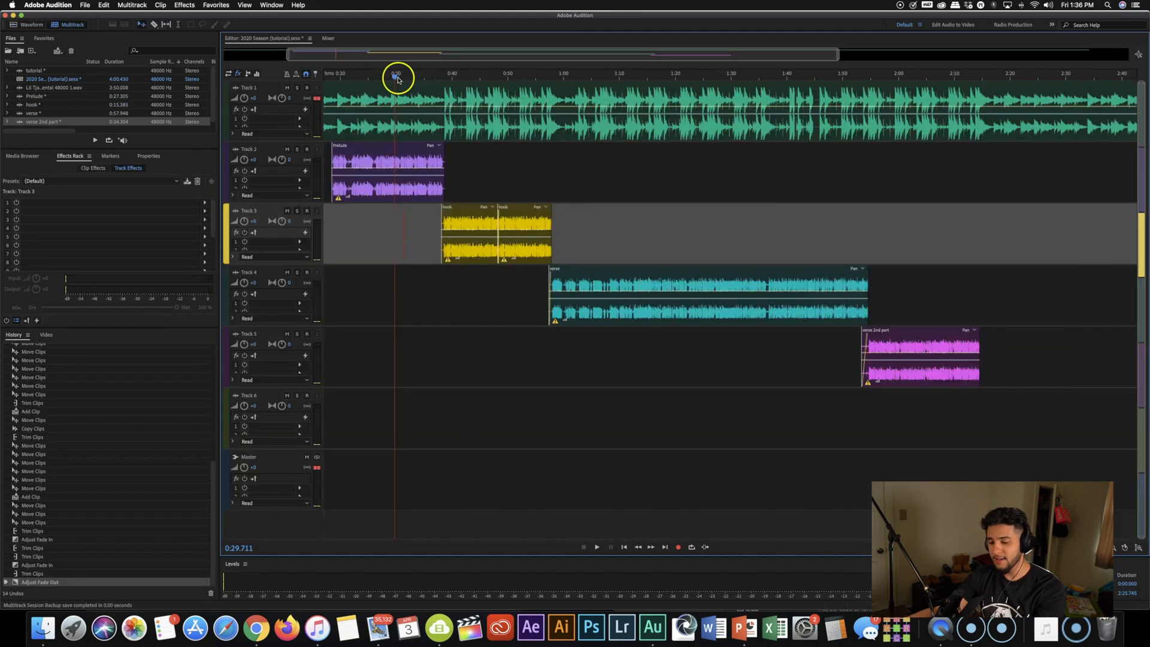
left_click_drag(397, 79, 334, 78)
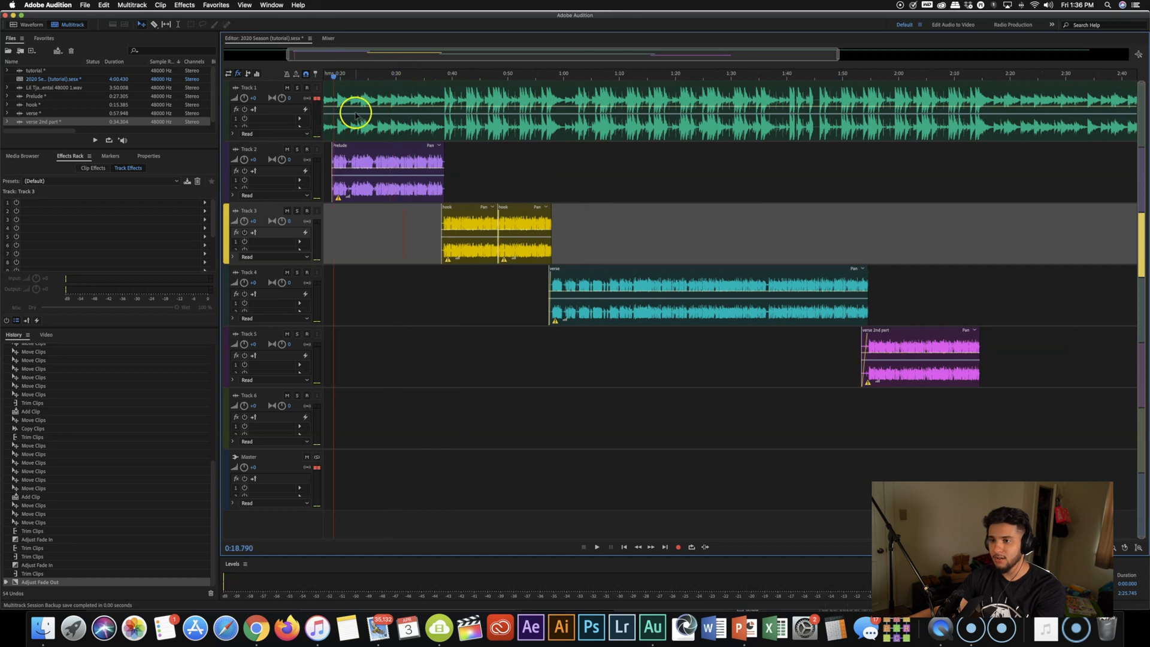
scroll(355, 113, "left", 1)
scroll(355, 114, "left", 3)
left_click_drag(773, 57, 349, 70)
left_click_drag(340, 56, 396, 56)
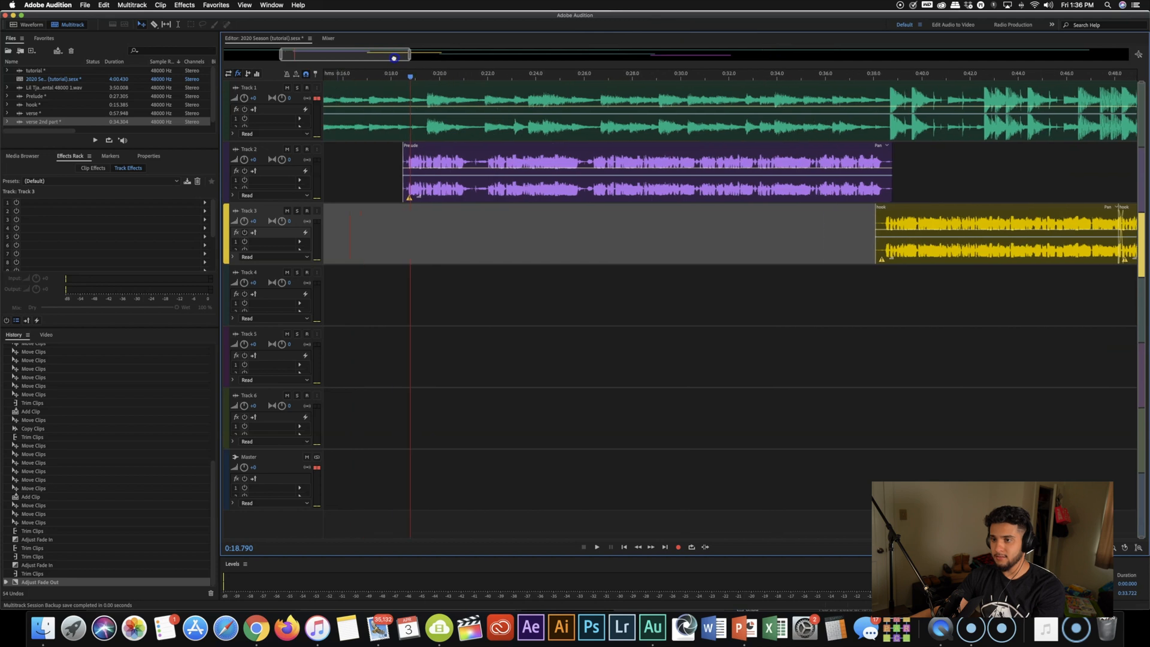
key("space")
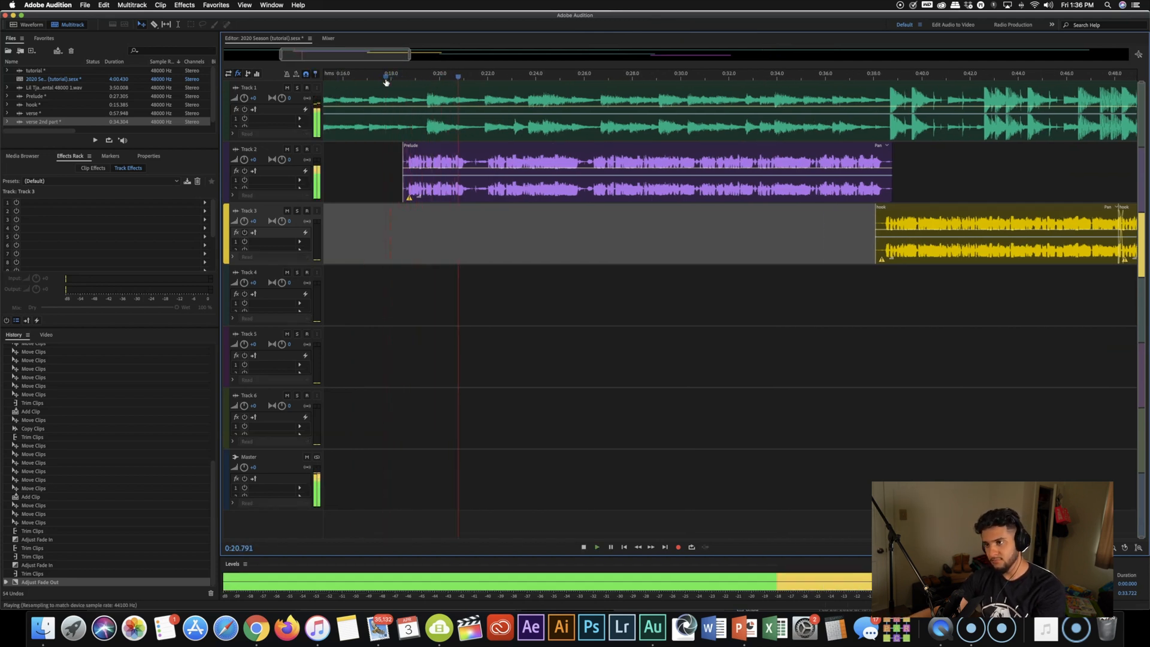
key("space")
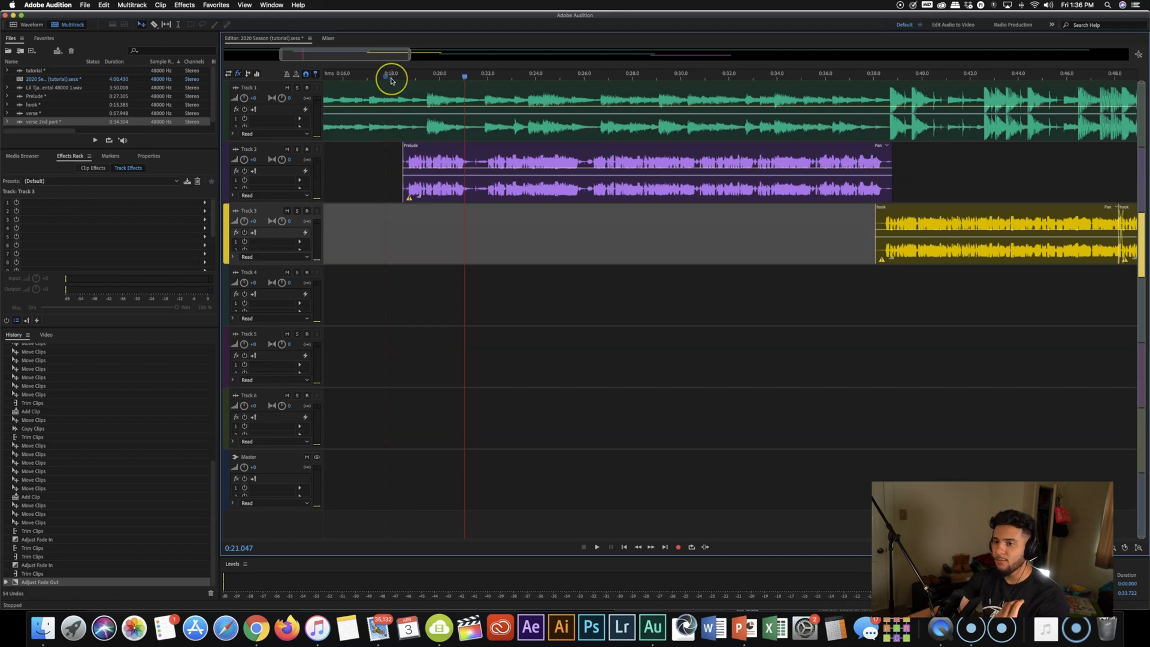
Step: Place the playhead at about 0:18.9 near the start of the Prelude clip on Track 2 and open that clip in the waveform editor
left_click(391, 78)
left_click(419, 180)
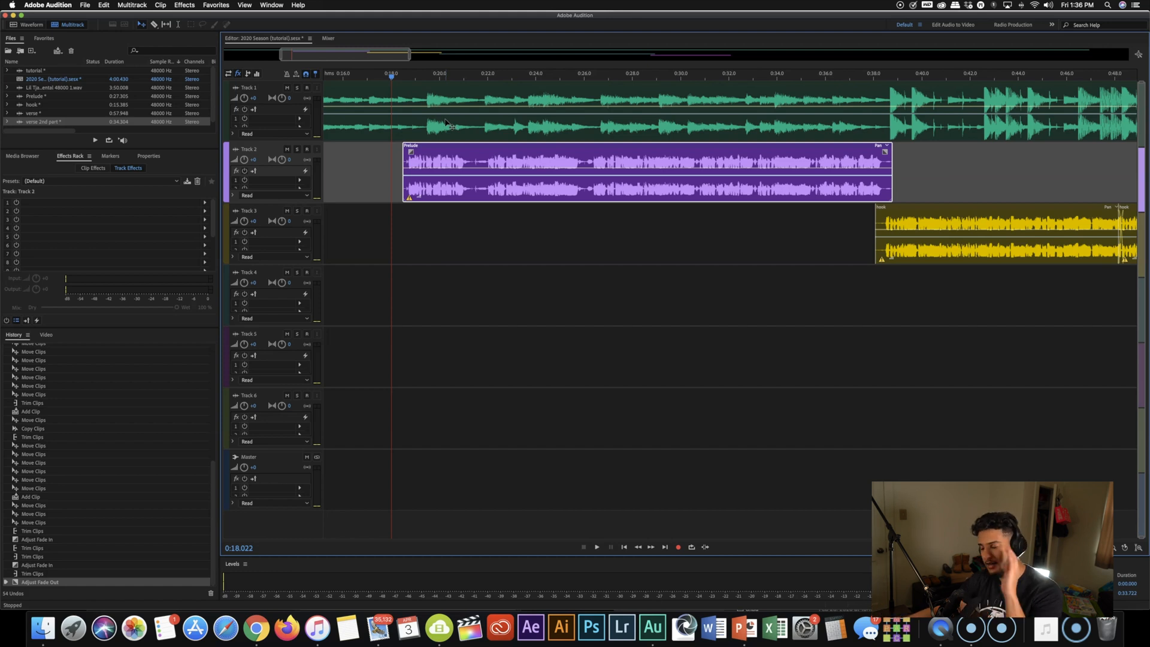
left_click(425, 77)
left_click_drag(425, 76, 414, 77)
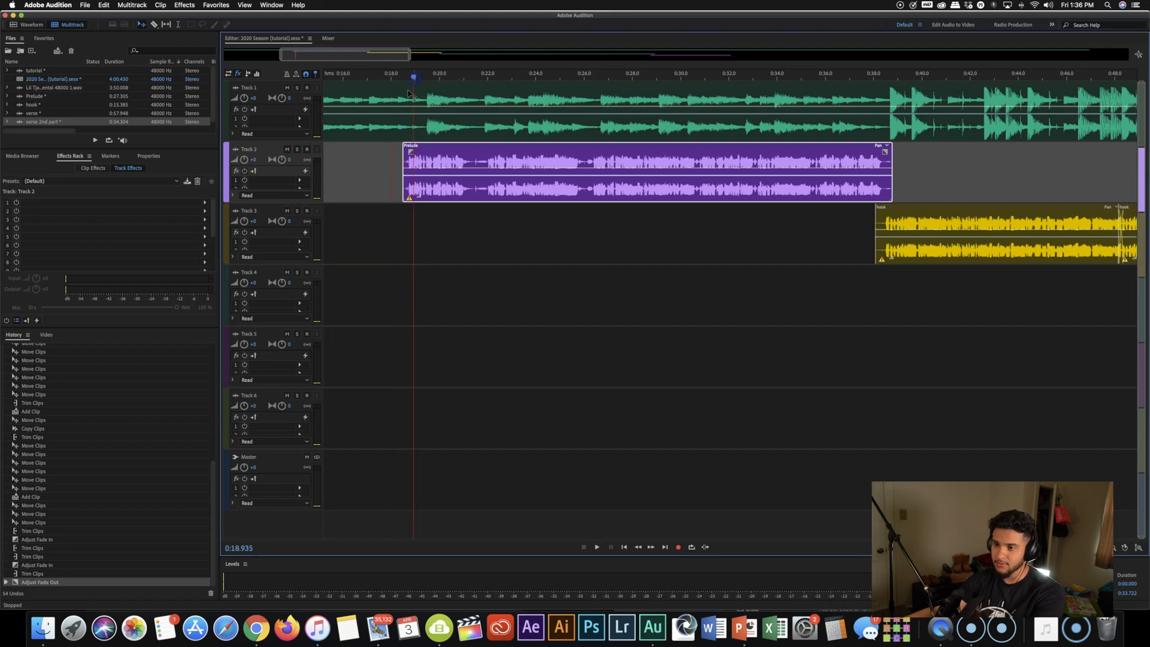
left_click(245, 179)
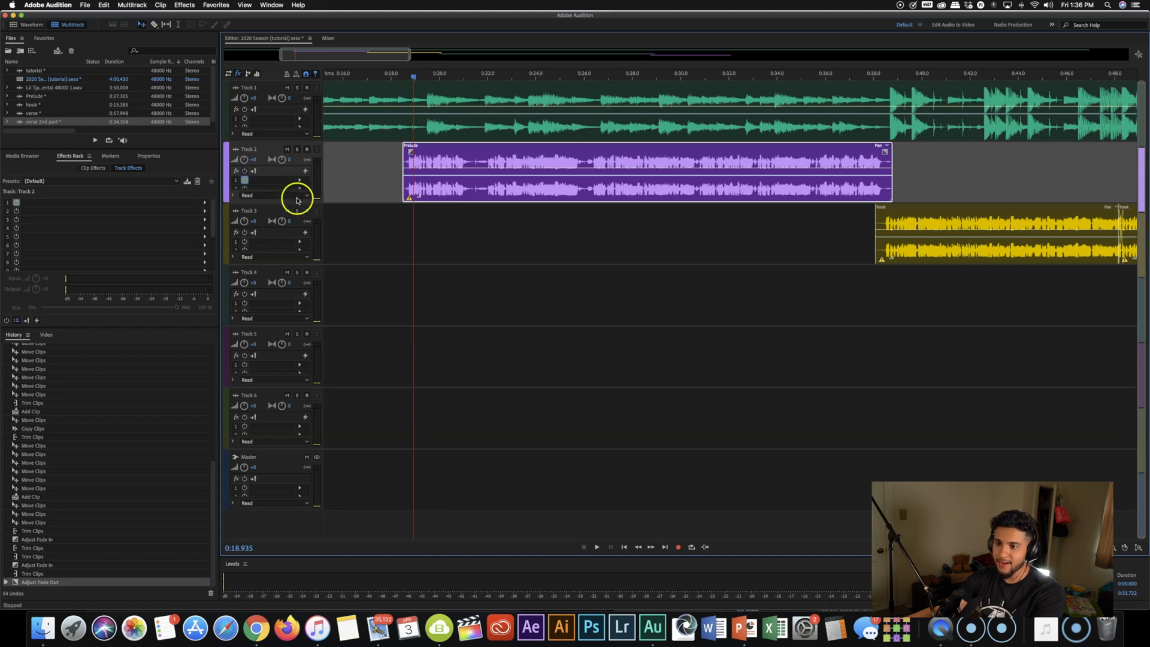
scroll(286, 182, "up", 2)
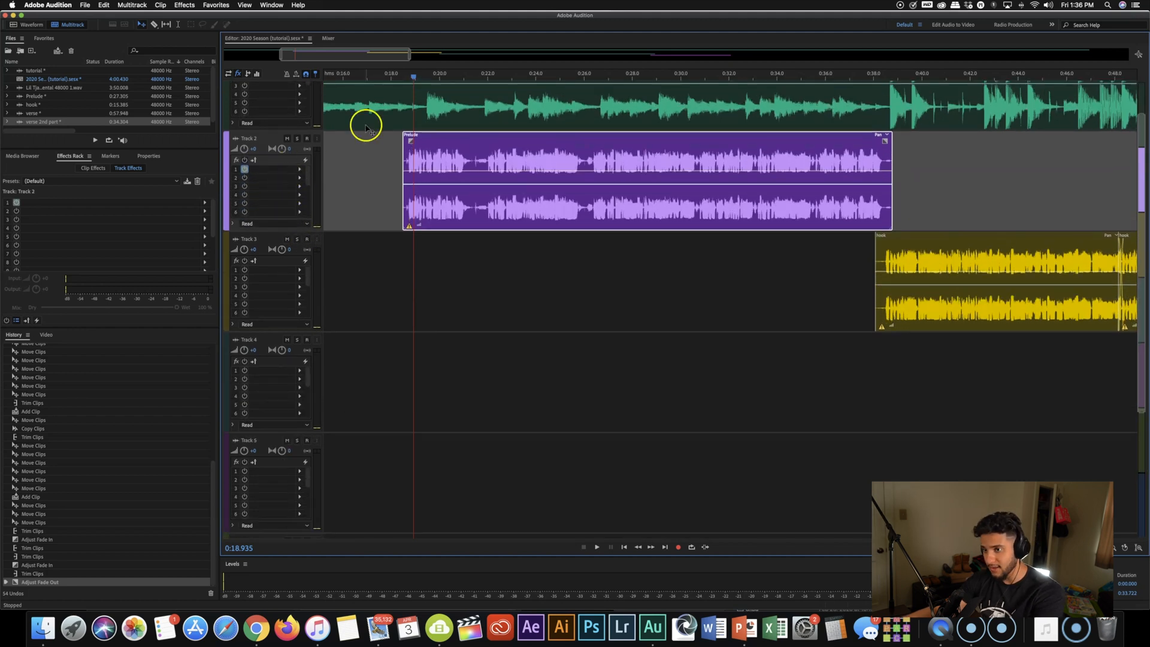
double_click(429, 142)
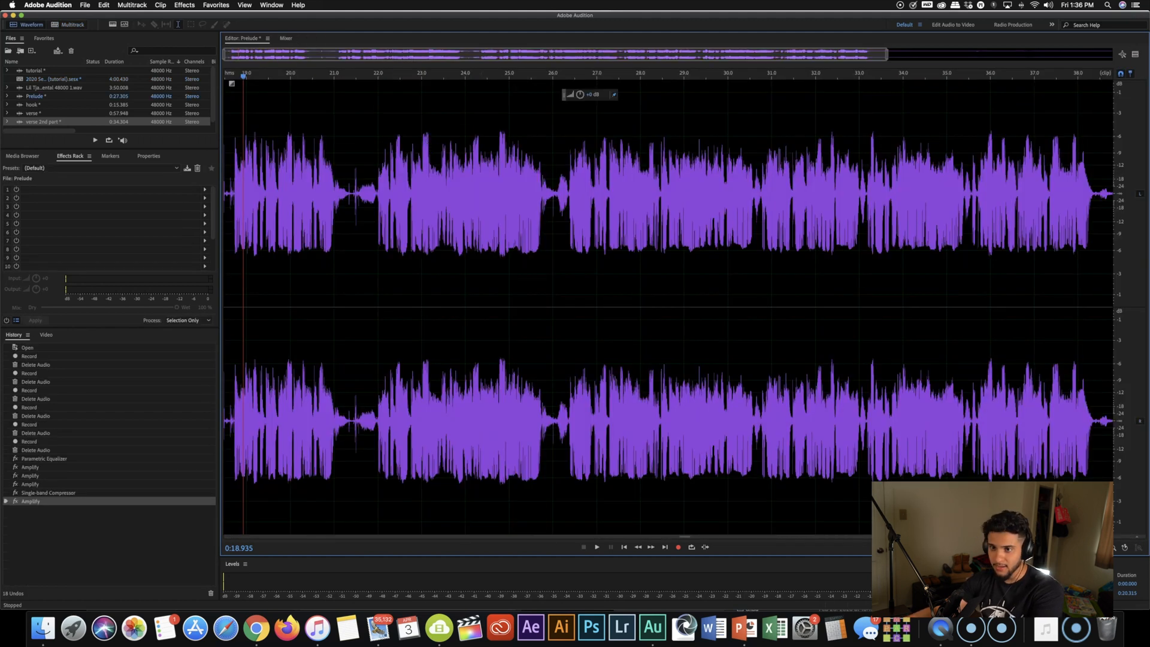
Step: Return to the multitrack session and add a Studio Reverb effect to the first effect slot of Track 2
left_click(70, 25)
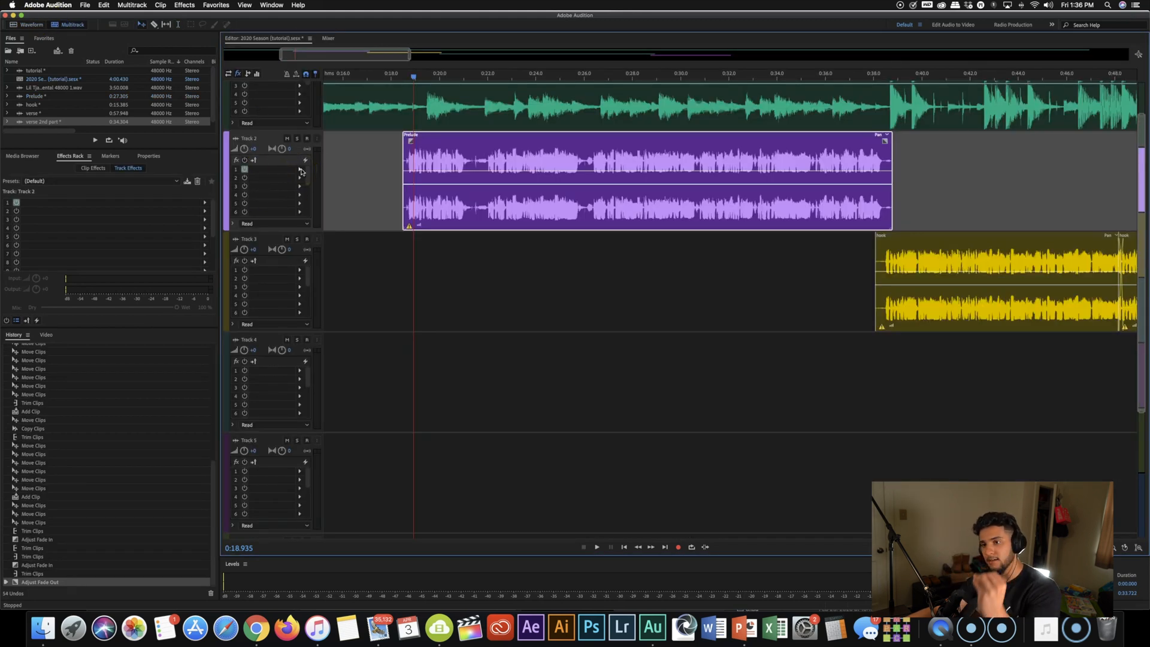
left_click(301, 171)
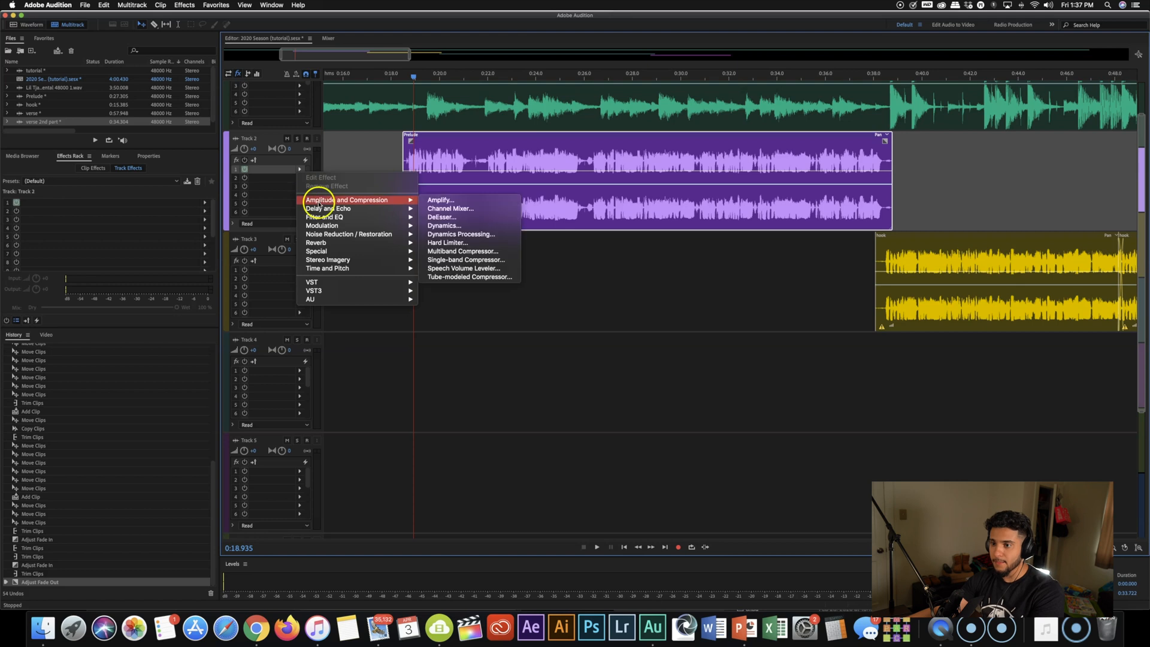
mouse_move(328, 219)
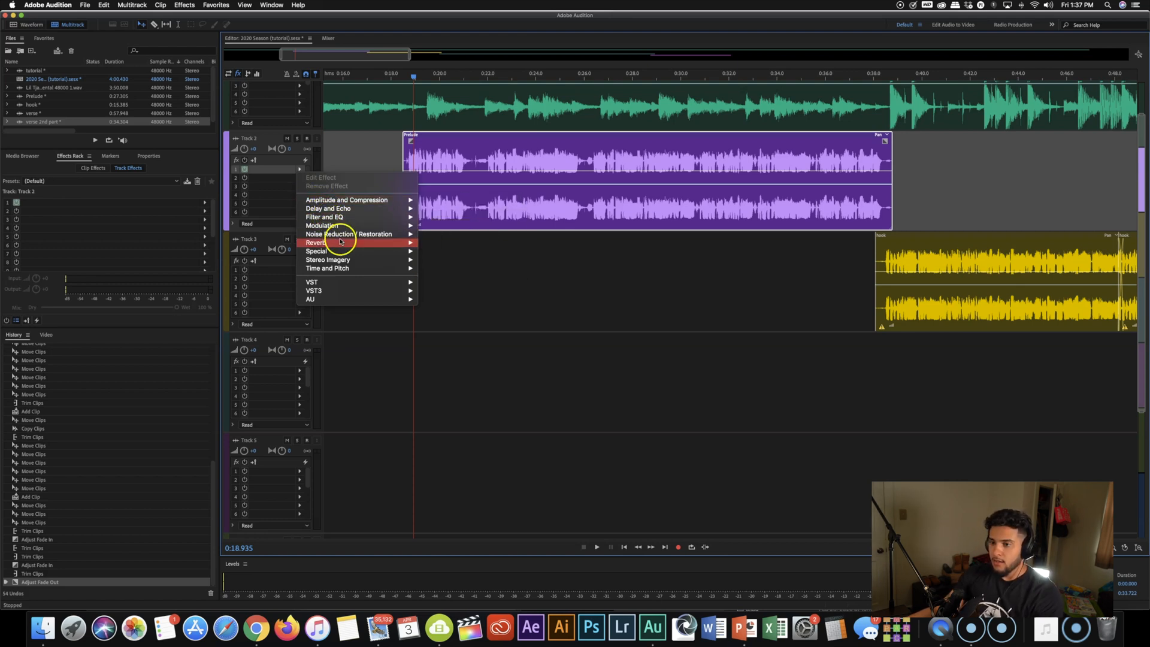
mouse_move(401, 244)
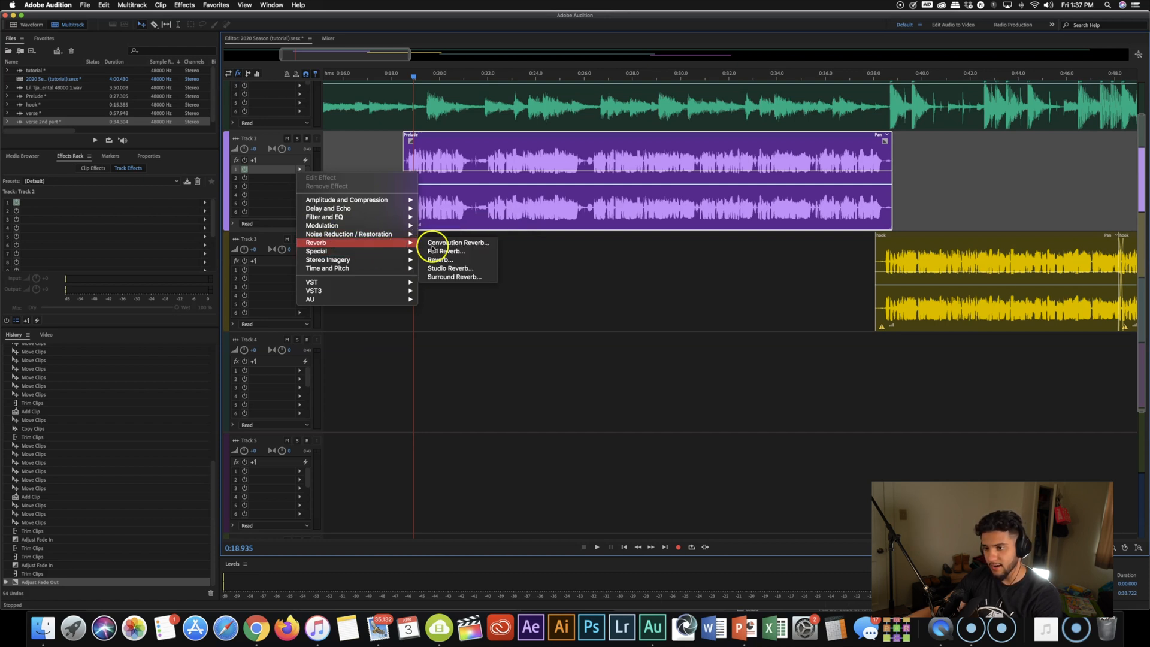
left_click(459, 269)
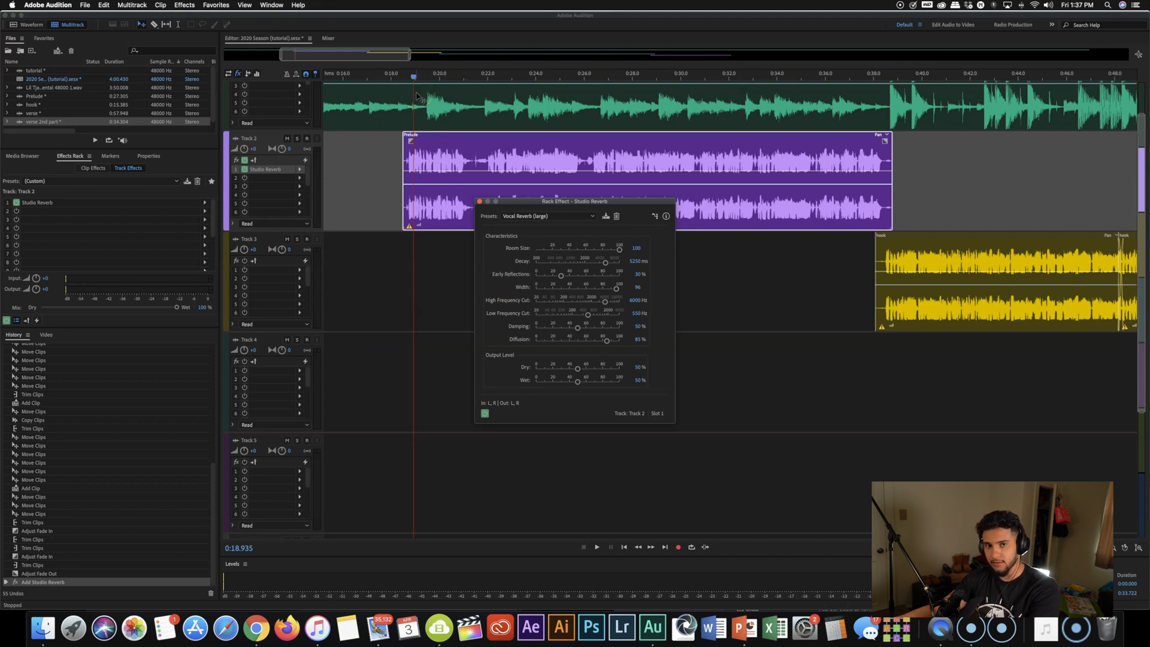
Step: Audition the Prelude vocal and set its Studio Reverb to 84.9% dry, 14.7% wet and a 24 Hz low frequency cut
key("space")
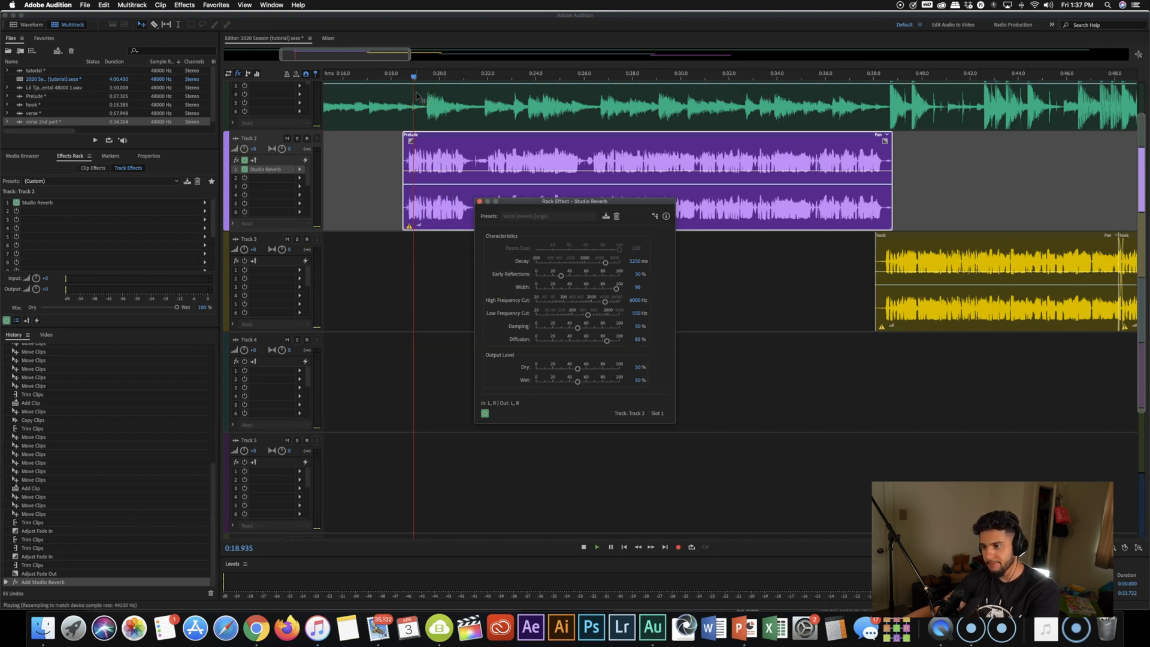
key("space")
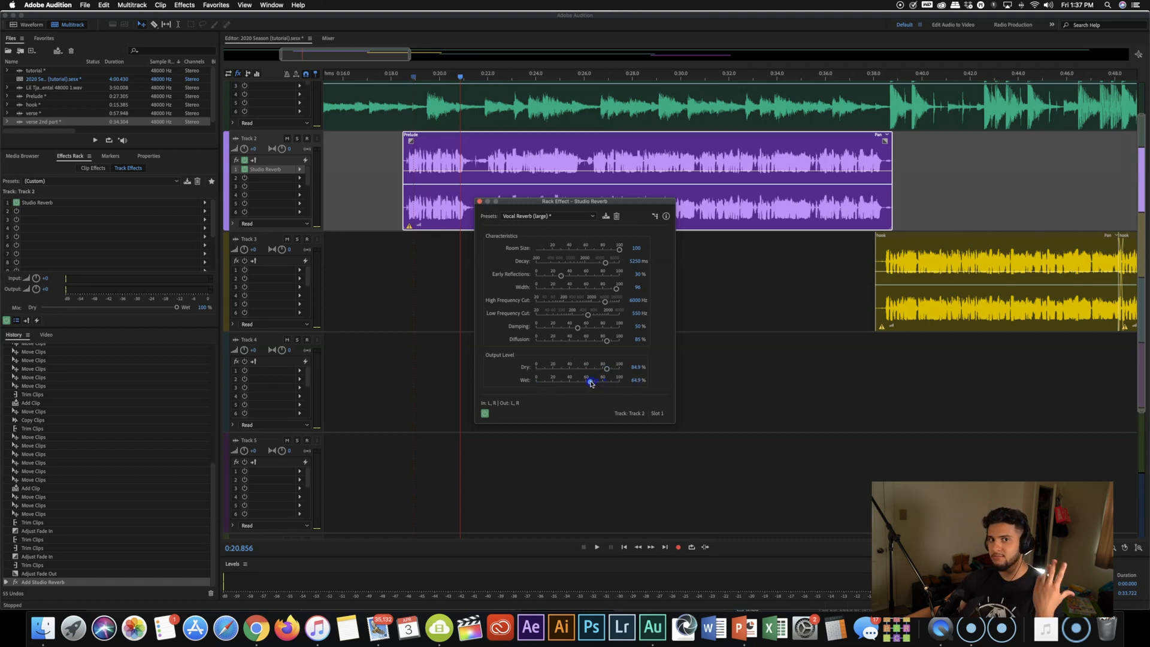
left_click_drag(590, 382, 550, 382)
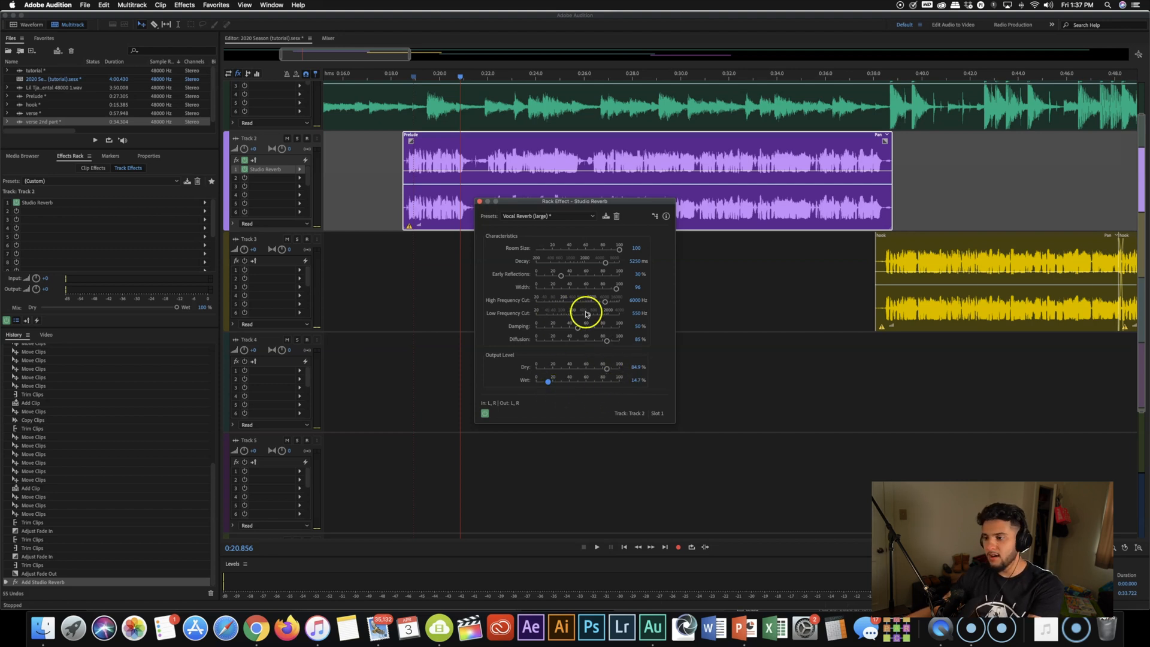
left_click_drag(587, 313, 457, 305)
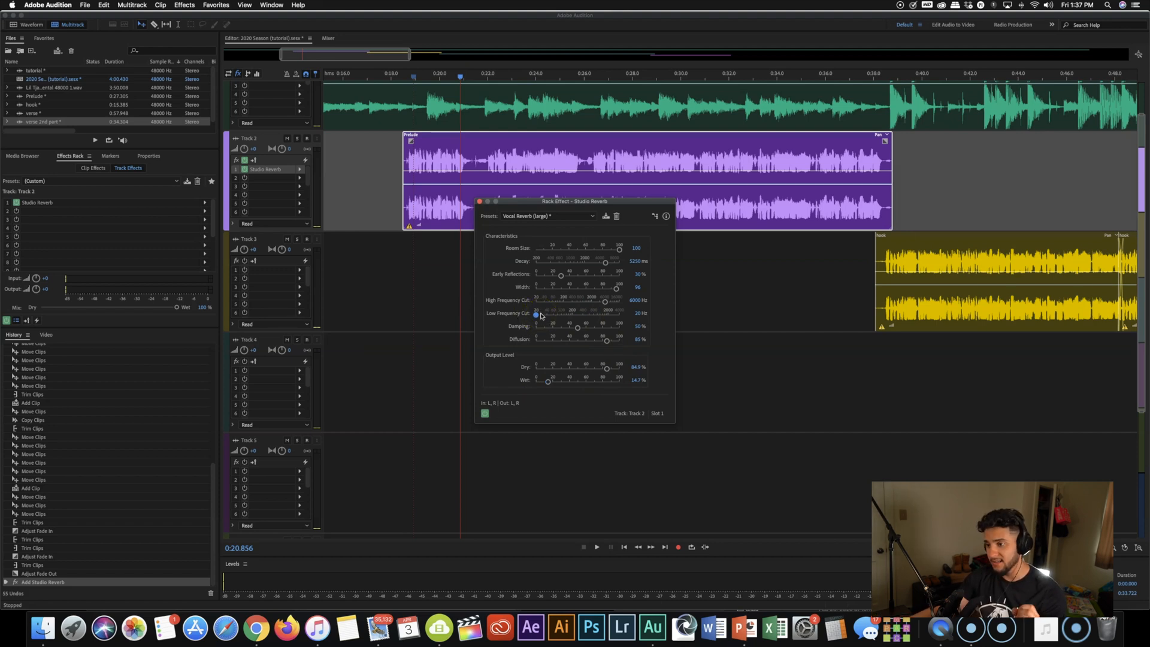
mouse_move(541, 315)
left_mouse_down()
mouse_move(505, 310)
mouse_move(534, 315)
left_mouse_up()
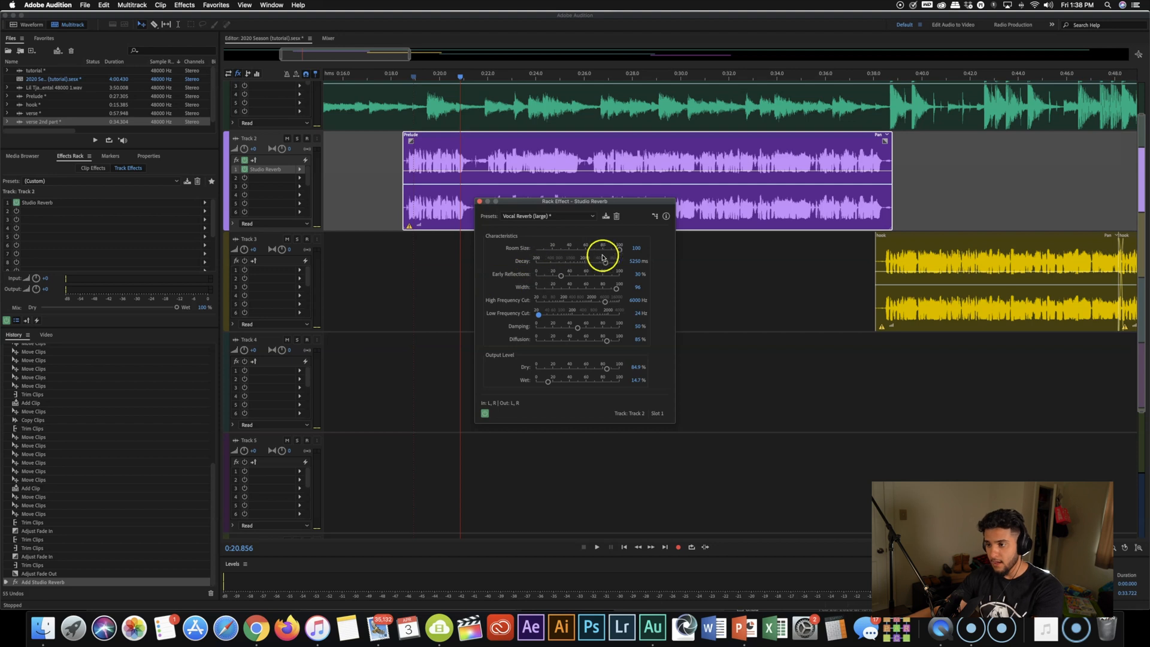
Step: Play the start of the Prelude vocal with the adjusted reverb against the beat, up to about 0:26
left_click(410, 81)
key("space")
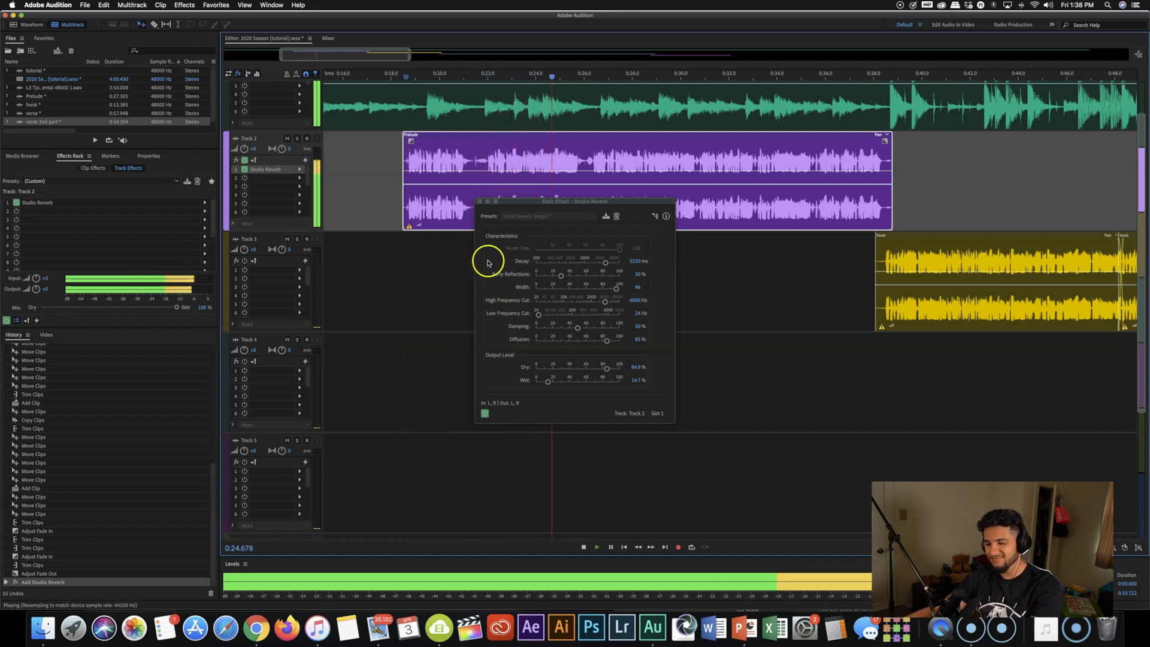
key("space")
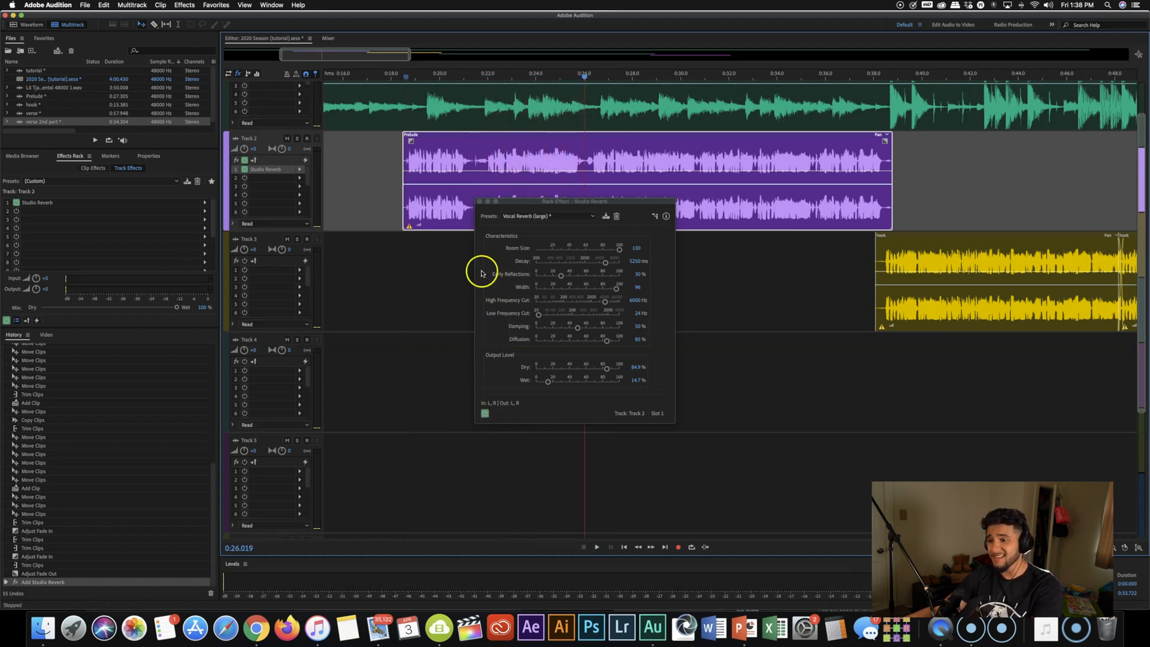
Step: Replay the Prelude from about 0:18.2, bypassing and re-enabling the Studio Reverb to compare the dry and wet vocal
left_click(395, 74)
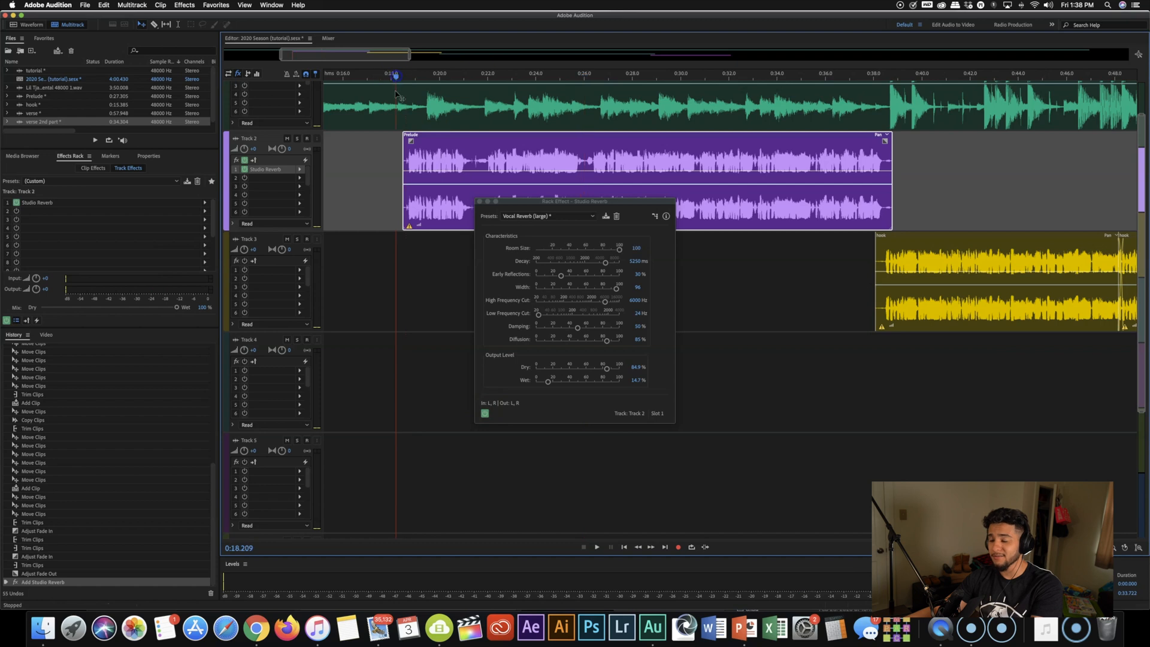
left_click(485, 413)
key("space")
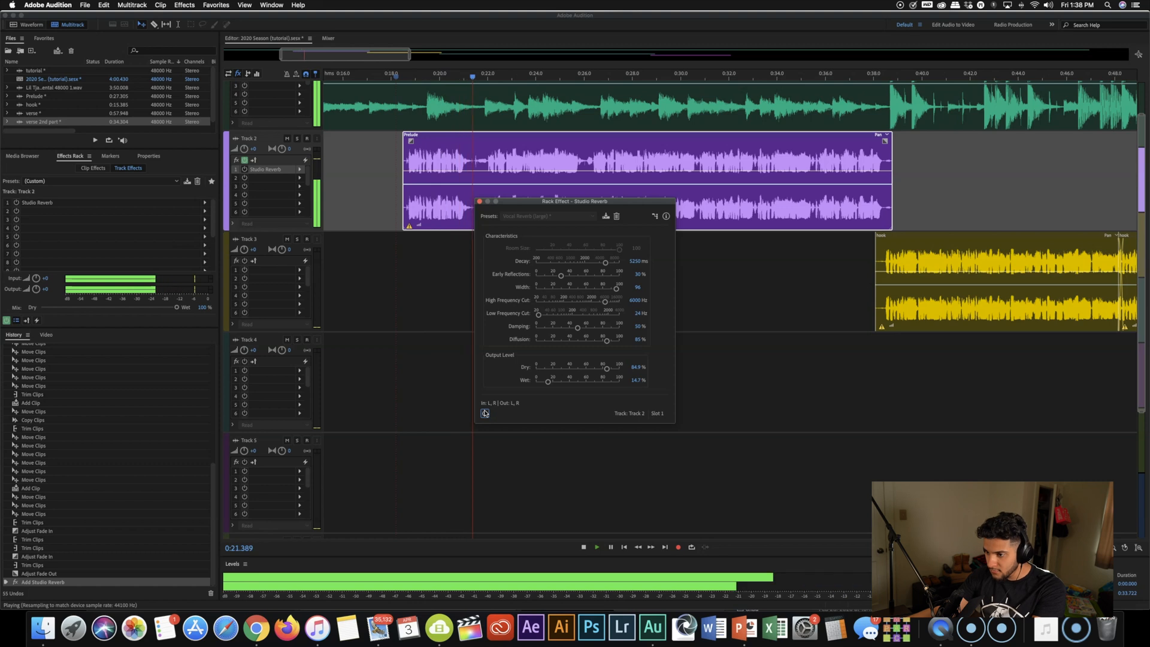
left_click(484, 413)
left_click(498, 356)
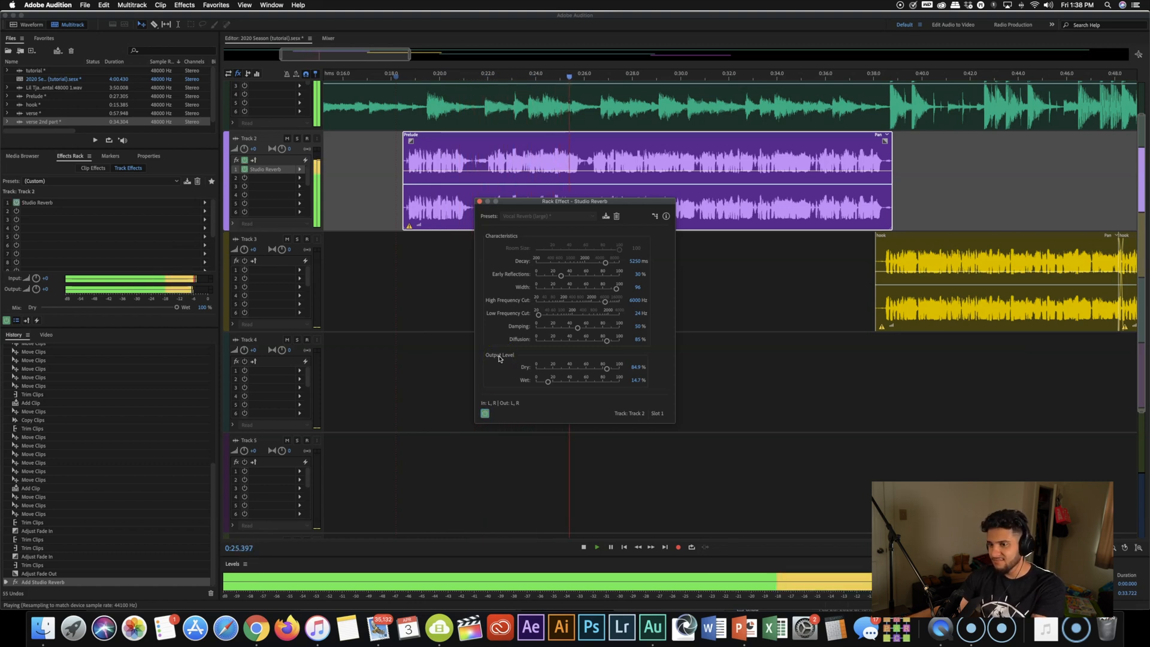
left_click(484, 412)
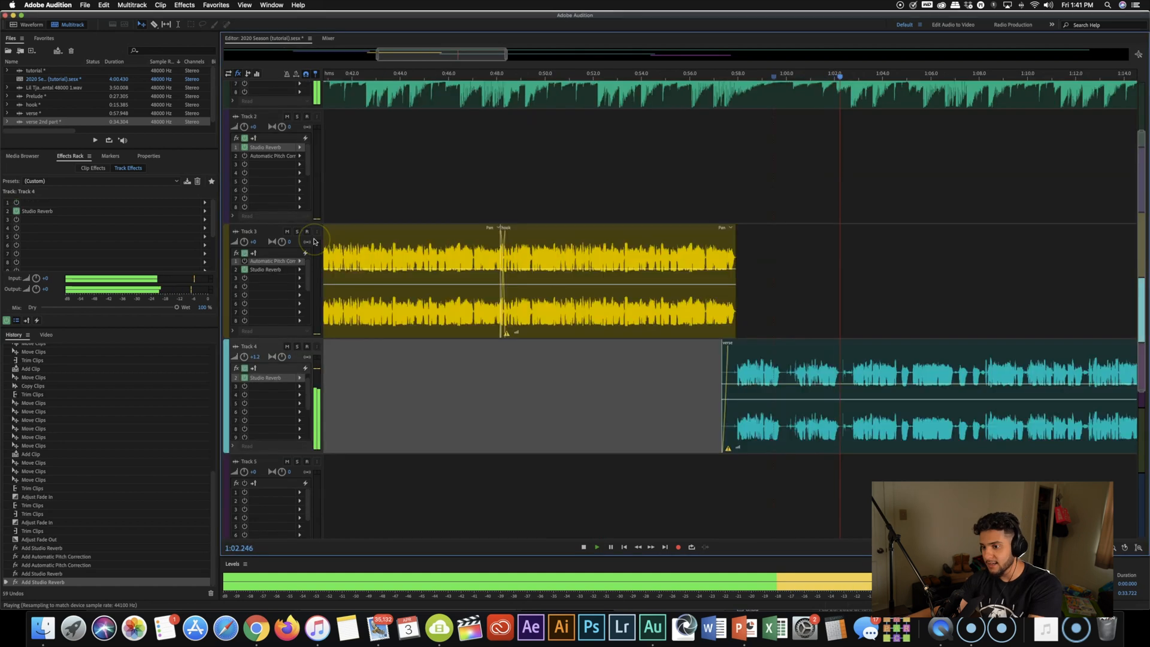
Step: Listen to the verse on Track 4 with its Studio Reverb and stop playback at about 1:07
left_click(355, 235)
scroll(303, 231, "down", 2)
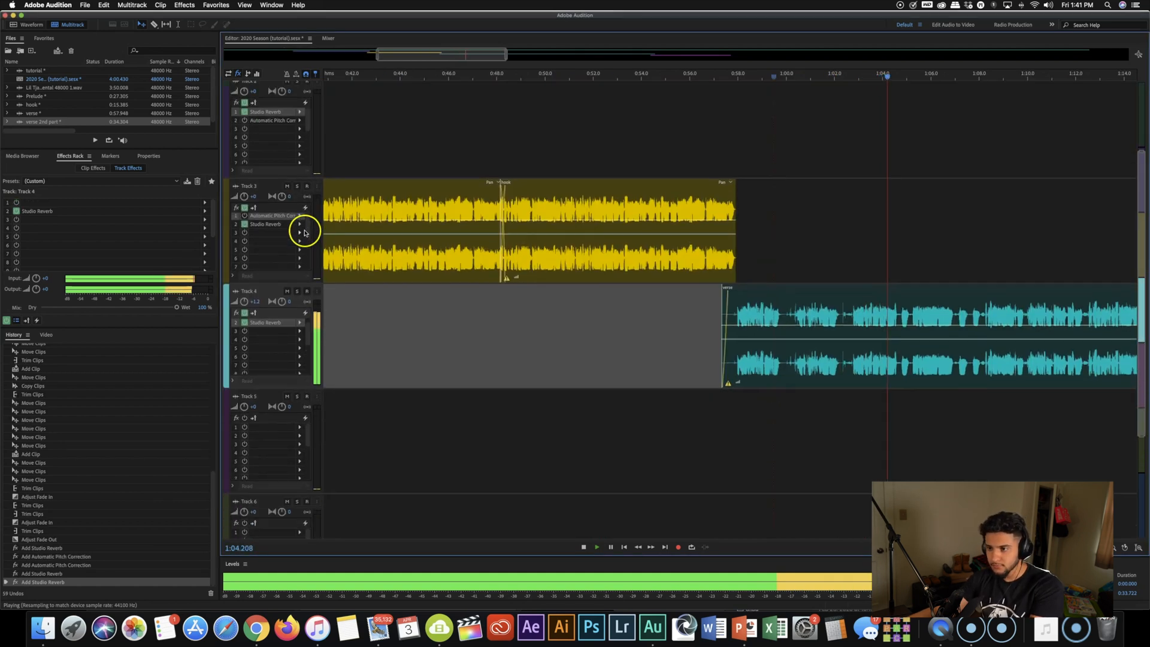
scroll(772, 231, "right", 6)
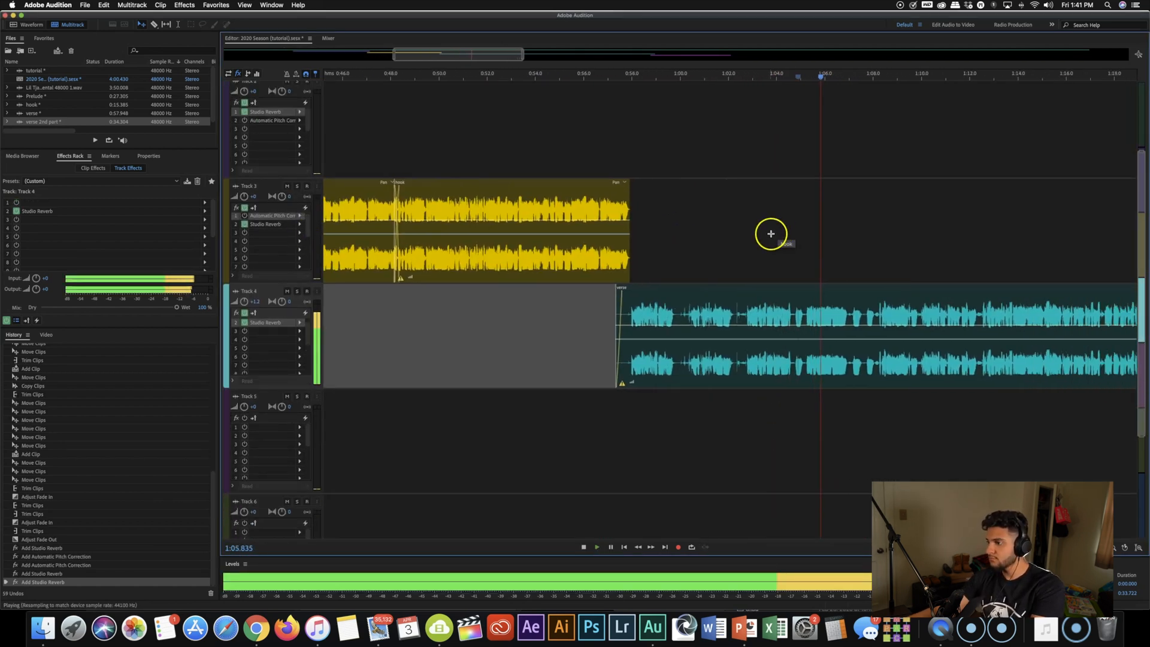
scroll(786, 236, "right", 5)
key("space")
Step: Go back to the Prelude clip and play it against the beat from about 0:20 to 0:28
scroll(800, 236, "left", 10)
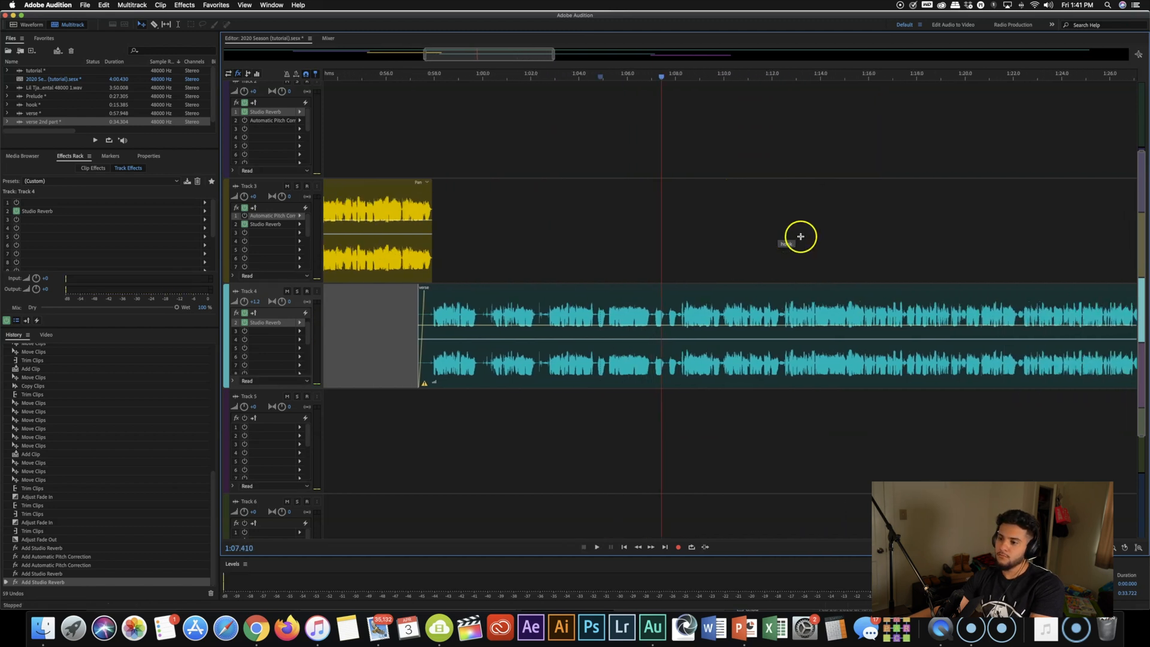
scroll(801, 237, "left", 15)
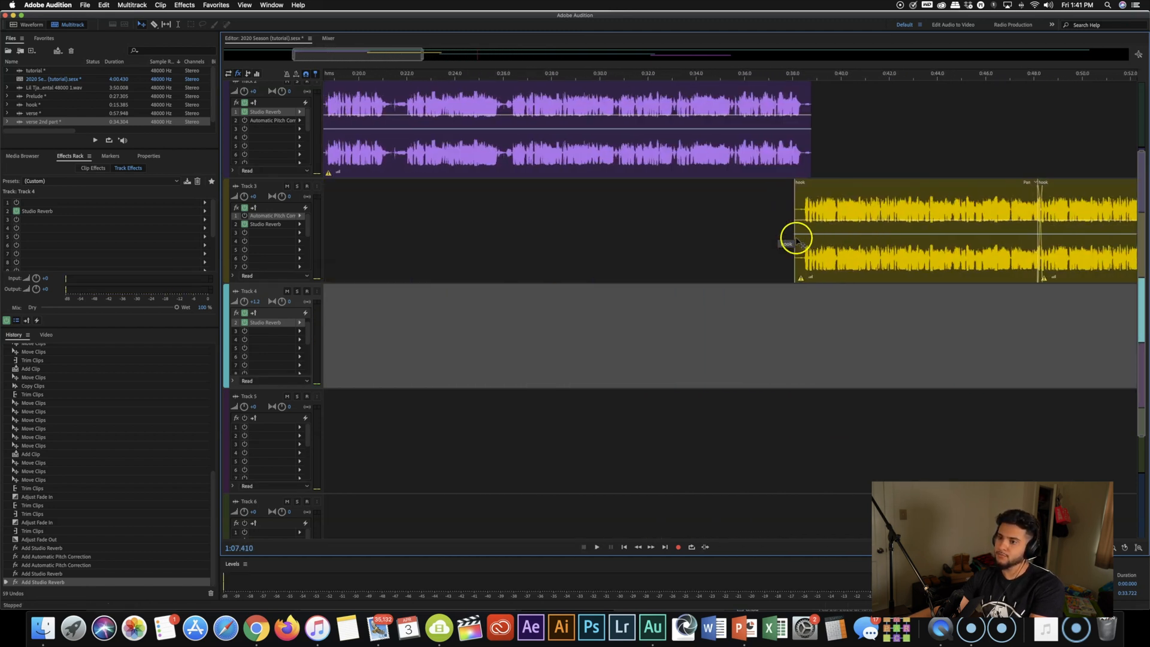
scroll(793, 238, "left", 1)
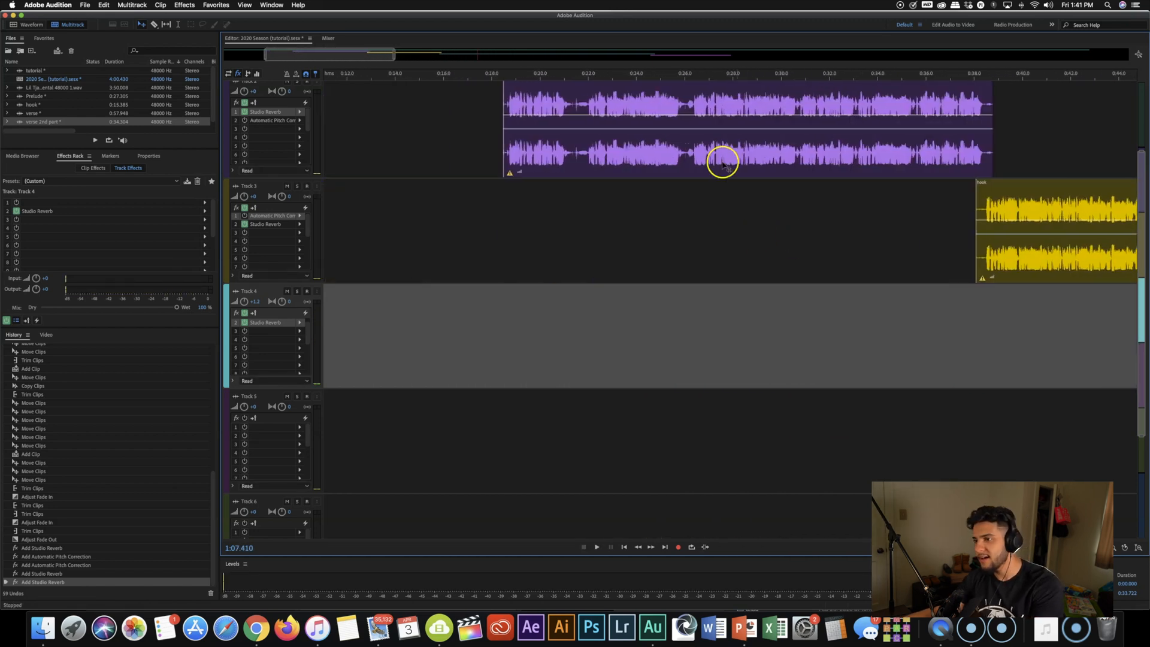
left_click(504, 77)
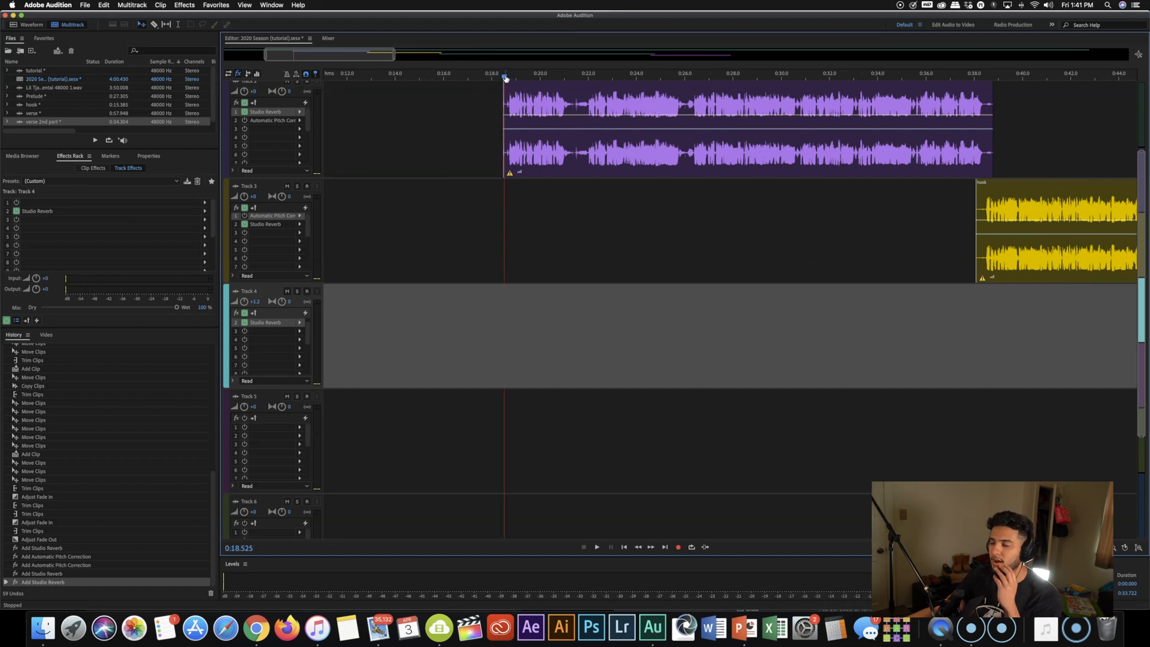
left_click_drag(504, 76, 542, 78)
key("space")
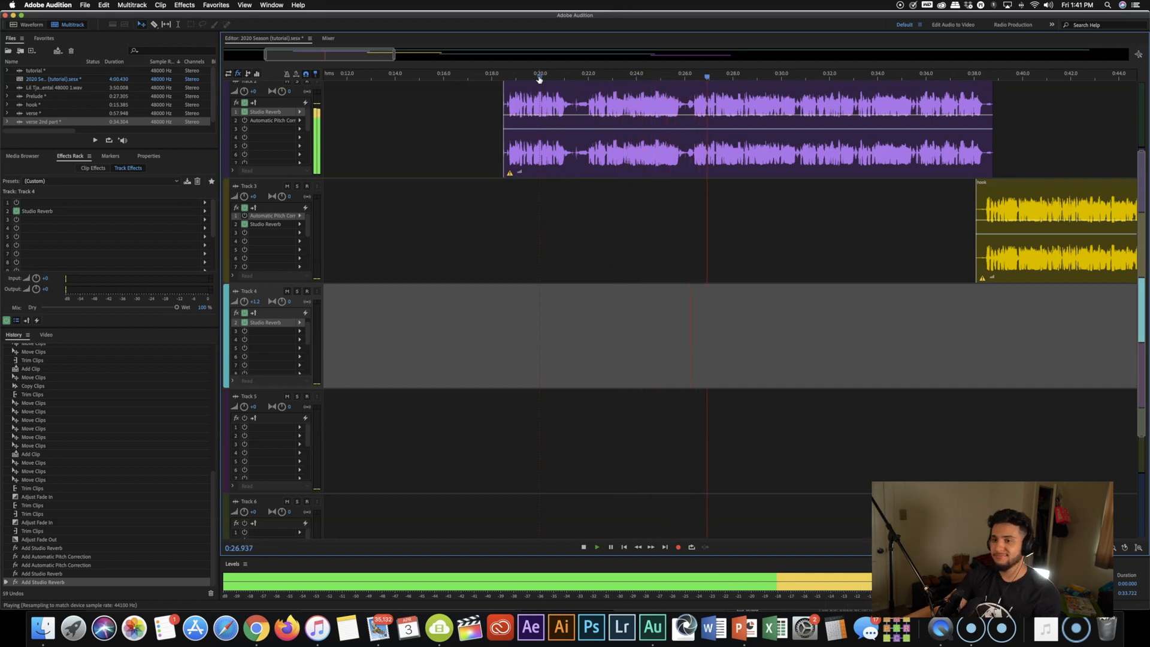
key("space")
Step: Place the playhead at about 0:21, select the Prelude clip and open the Studio Reverb settings of Track 2
left_click(566, 116)
scroll(573, 124, "up", 3)
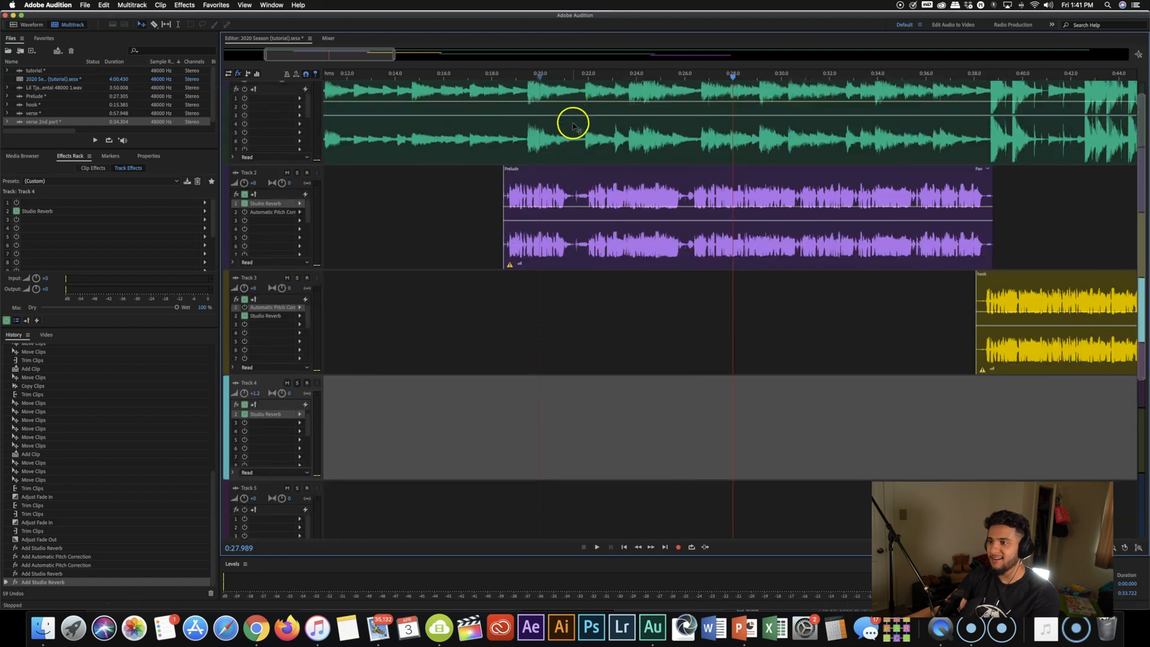
scroll(570, 113, "up", 1)
left_click(564, 78)
left_click(522, 205)
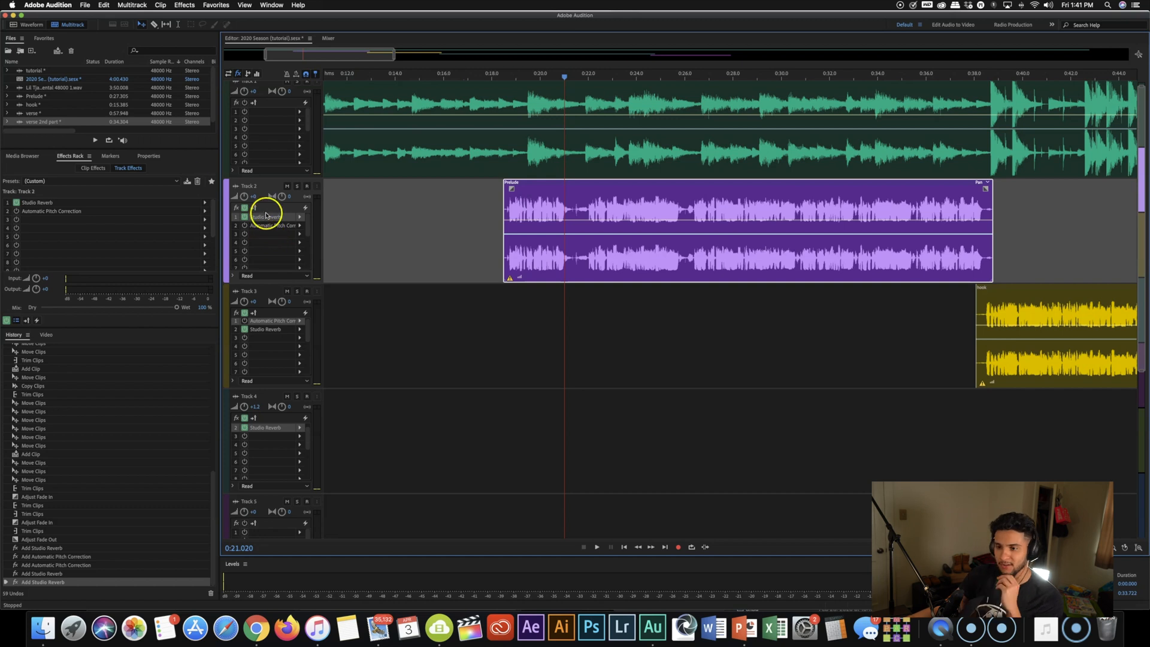
left_click(299, 218)
left_click(310, 224)
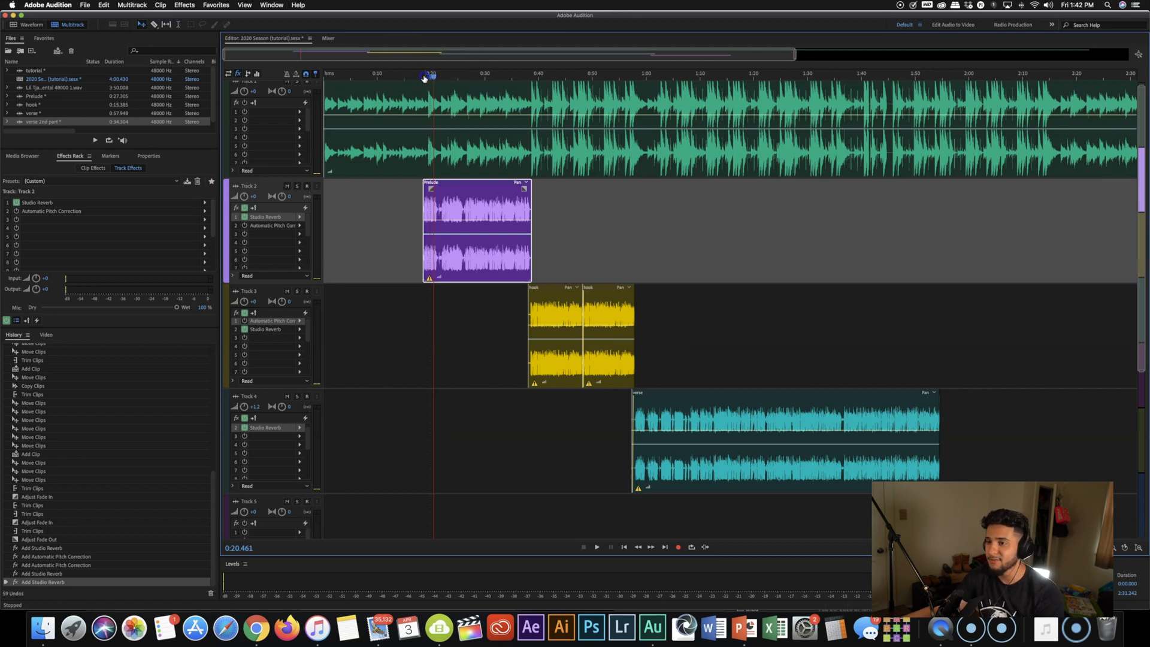
Step: Place the playhead at about 0:17.5, just before the Prelude, and mix down the session to a new file
left_click(420, 77)
left_click_drag(413, 77, 418, 79)
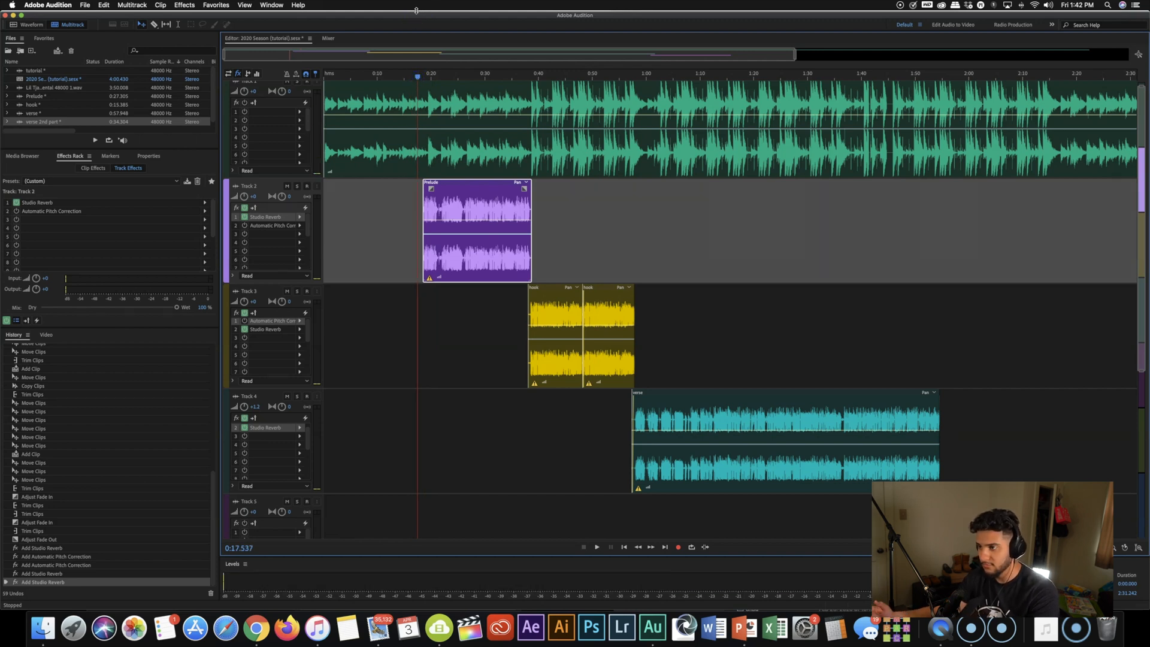
left_click(132, 4)
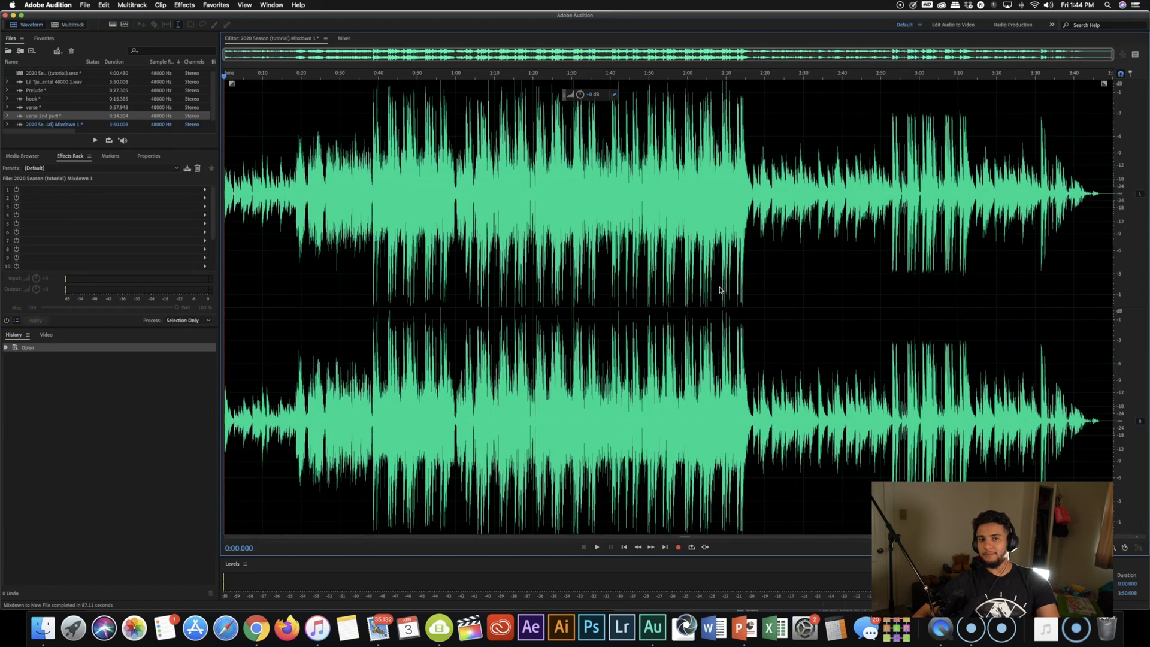
Step: Play a short part of the mixdown in the waveform editor, starting just before 0:40
left_click(511, 175)
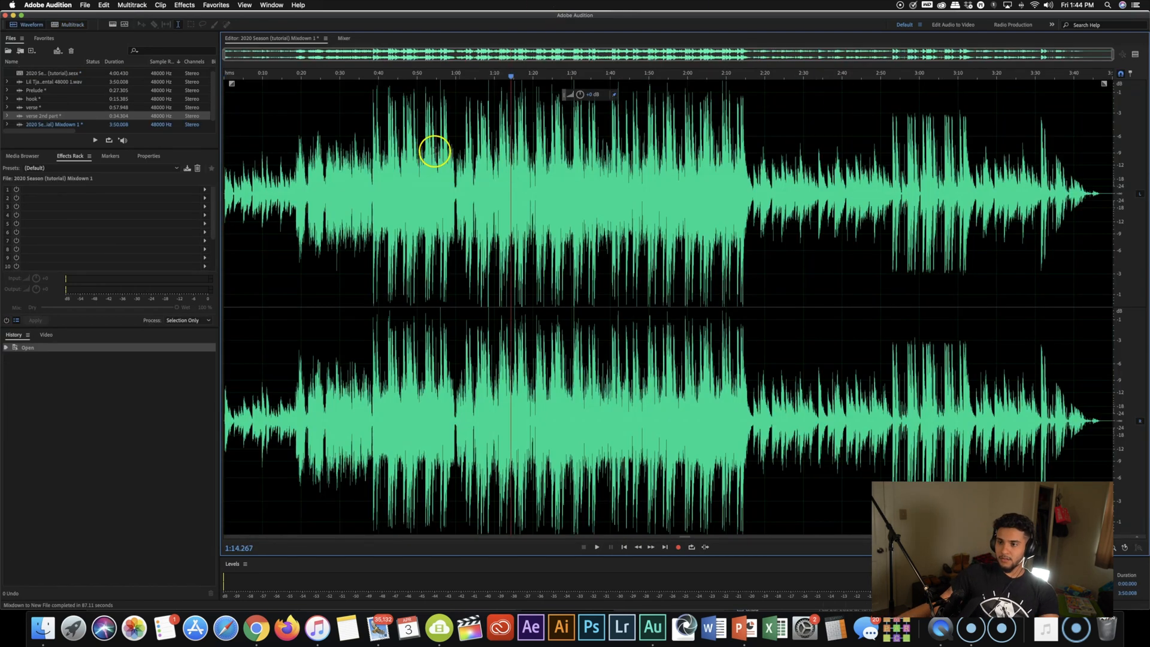
left_click(372, 75)
key("space")
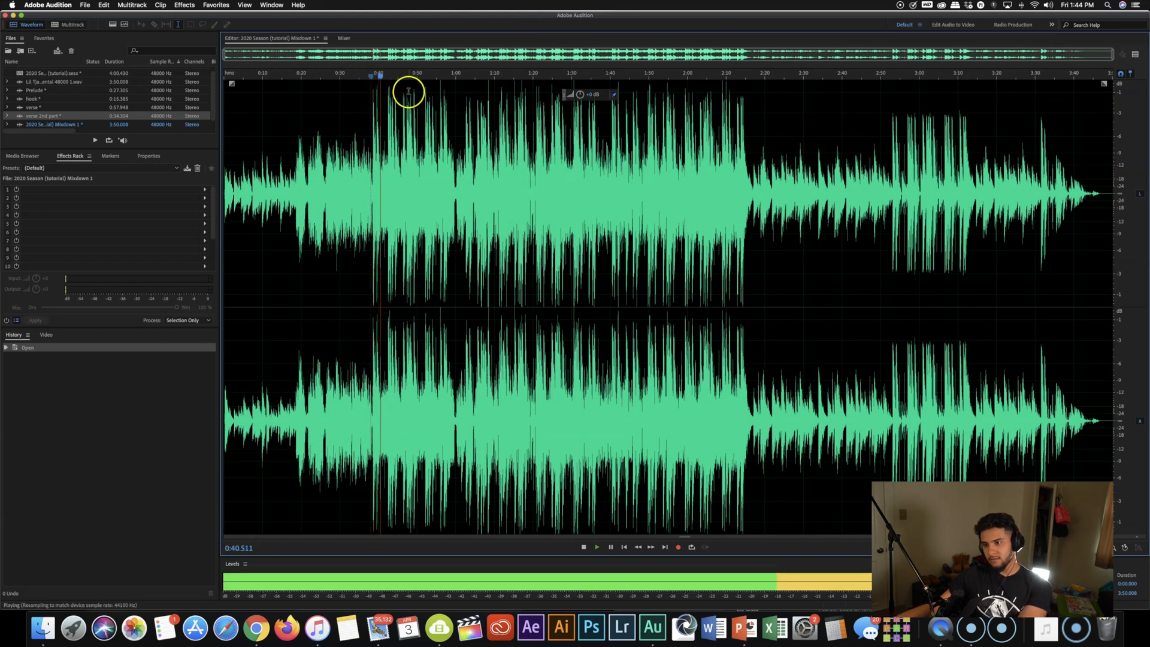
key("space")
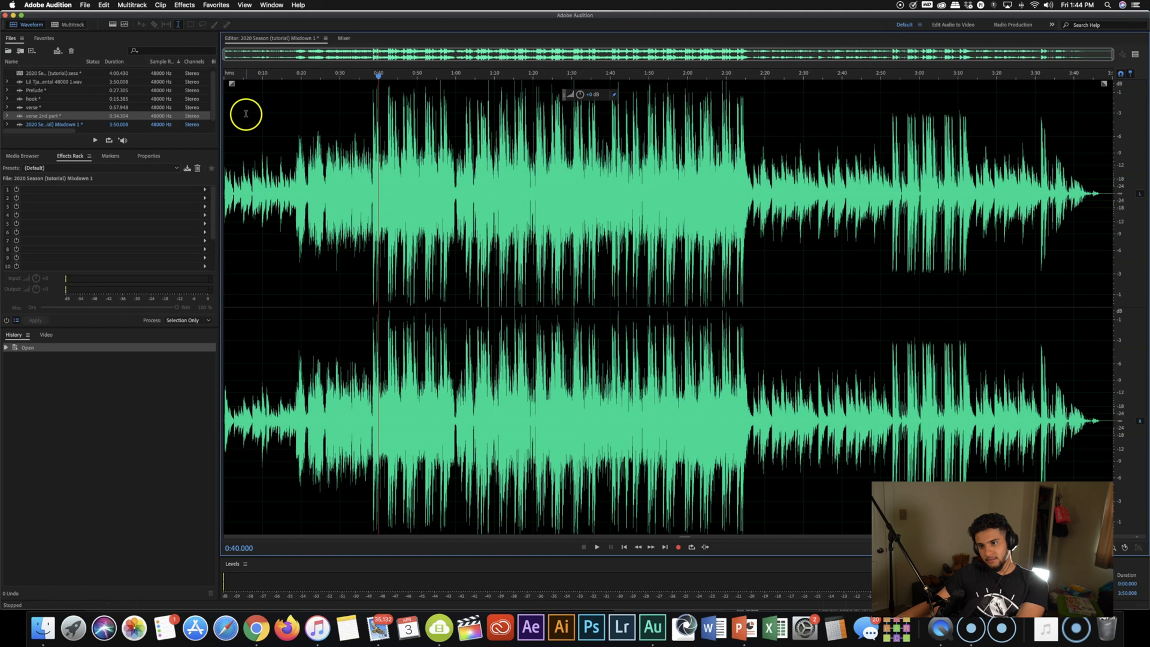
Step: Select the entire mixdown and adjust its amplitude up, down and up again to find a louder overall level
left_click_drag(227, 114, 1048, 141)
left_click(1044, 138)
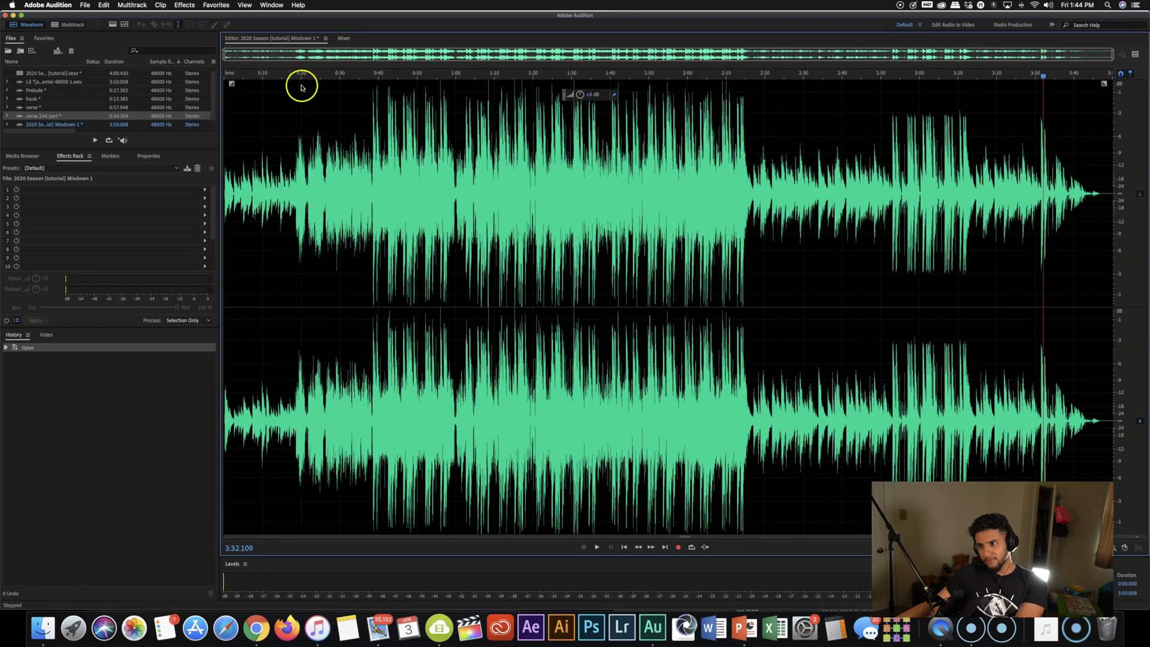
left_click_drag(578, 96, 592, 96)
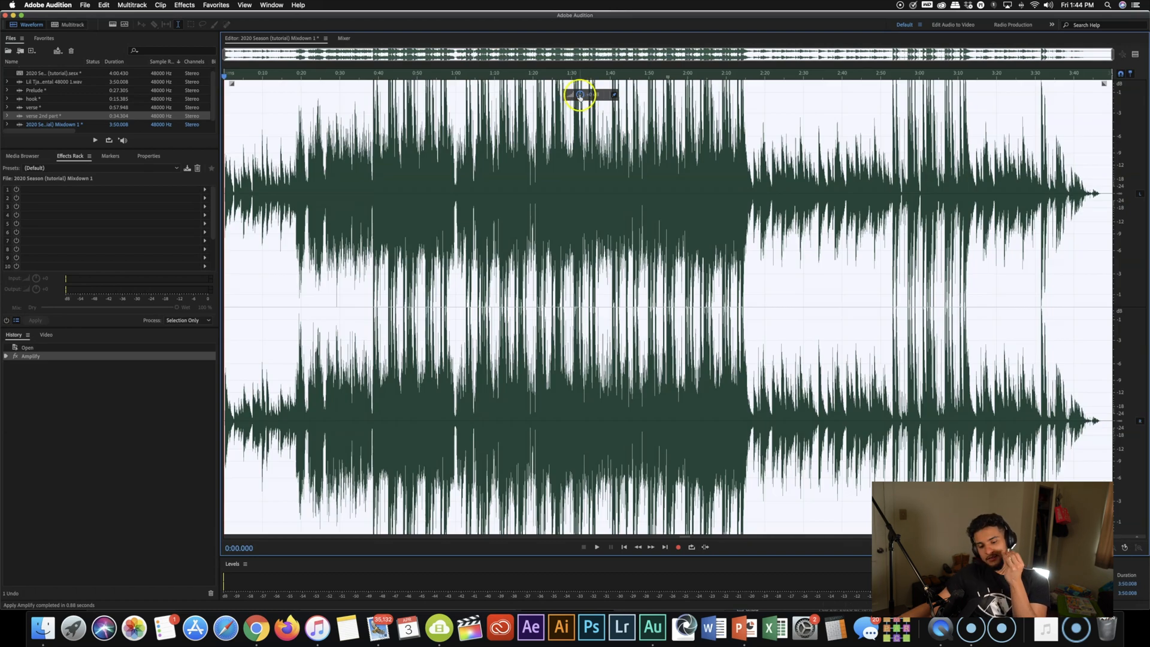
left_click_drag(579, 95, 566, 97)
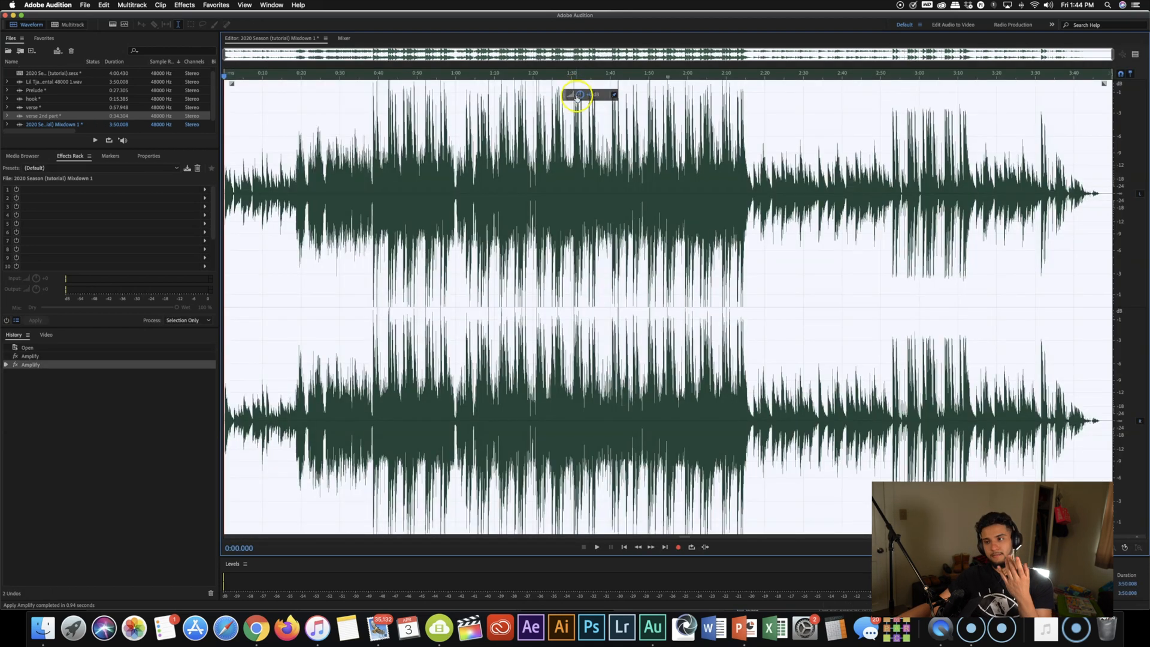
mouse_move(578, 96)
left_mouse_down()
mouse_move(590, 92)
mouse_move(579, 93)
left_mouse_up()
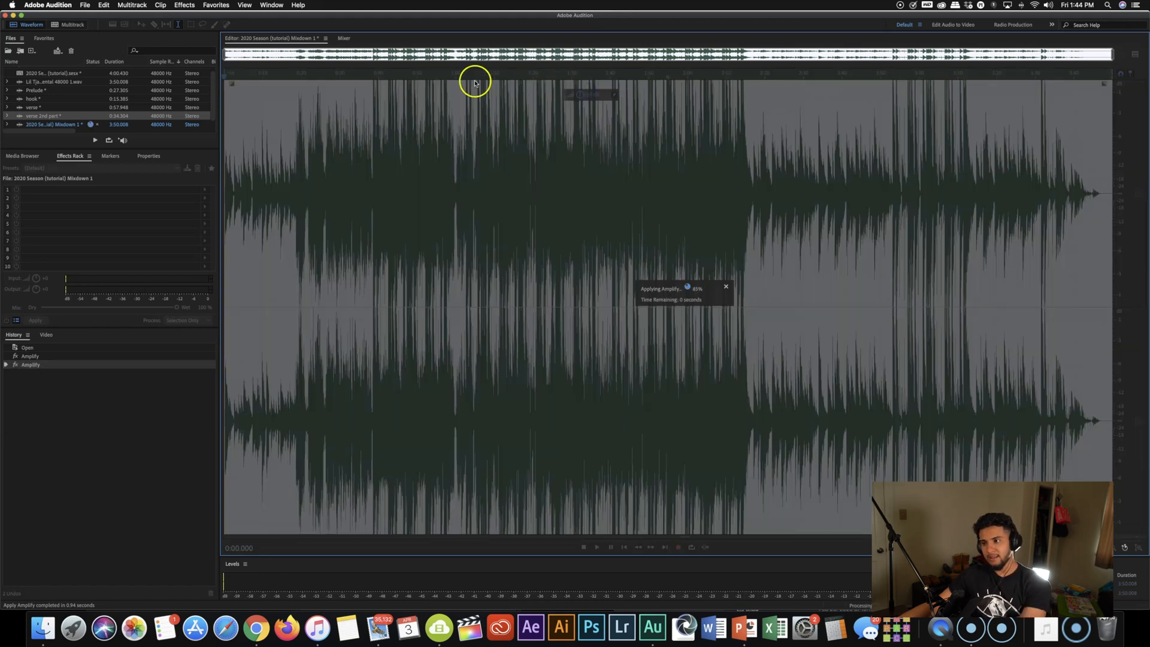